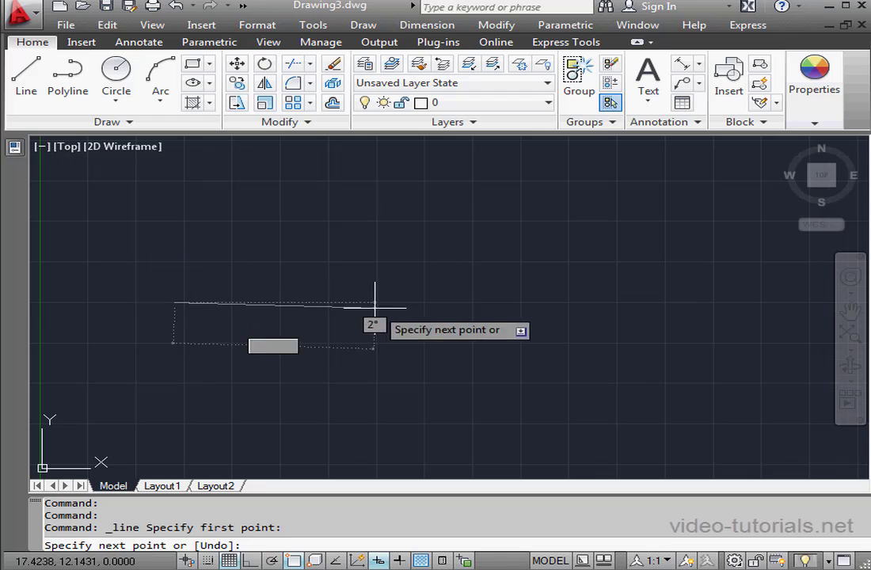
Step: Finish the upper, nearly horizontal line at about 13.6 units long and draw a second line below it about 15.3 units long
left_click(435, 303)
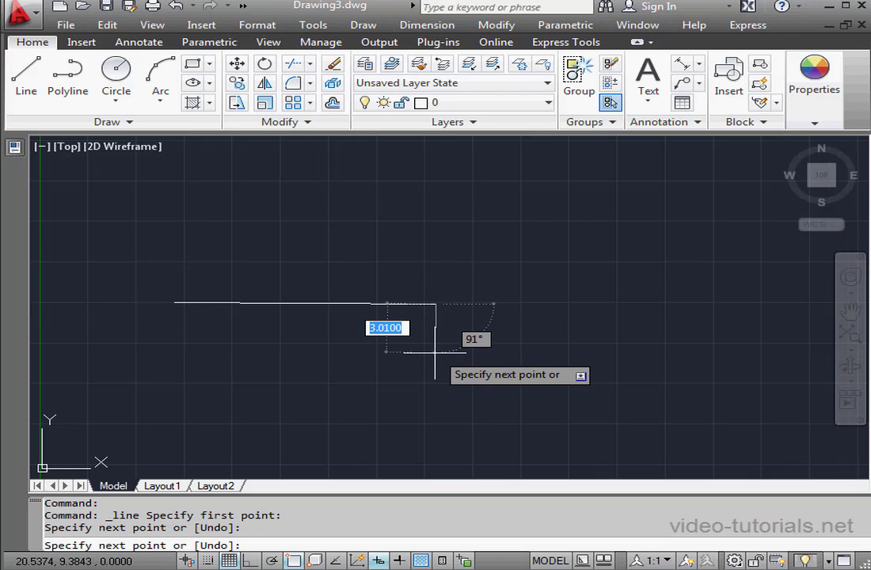
key("Escape")
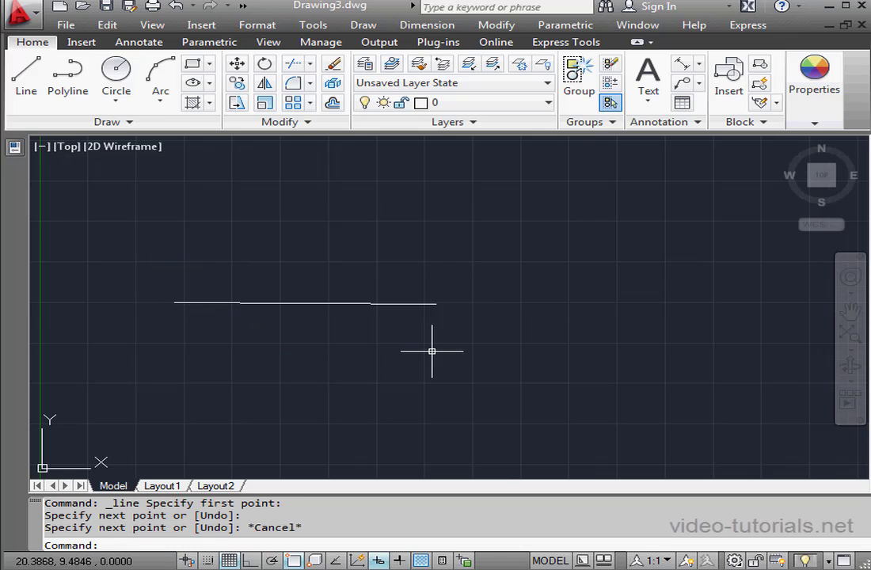
key("Return")
left_click(232, 354)
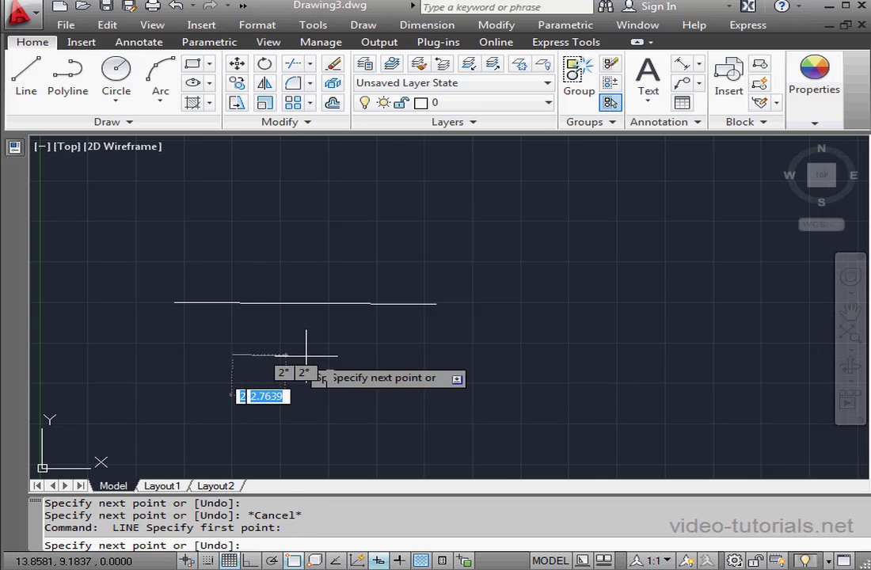
left_click(528, 355)
right_click(535, 394)
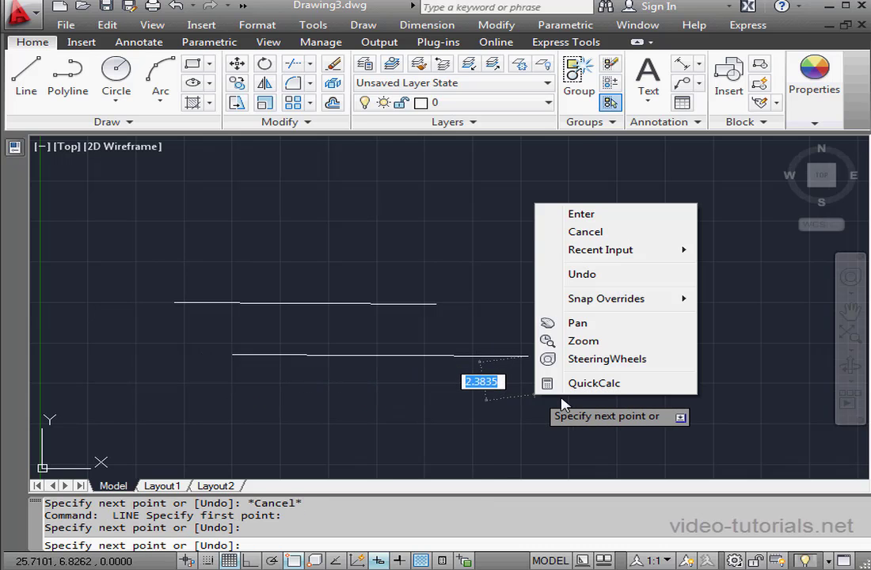
left_click(566, 216)
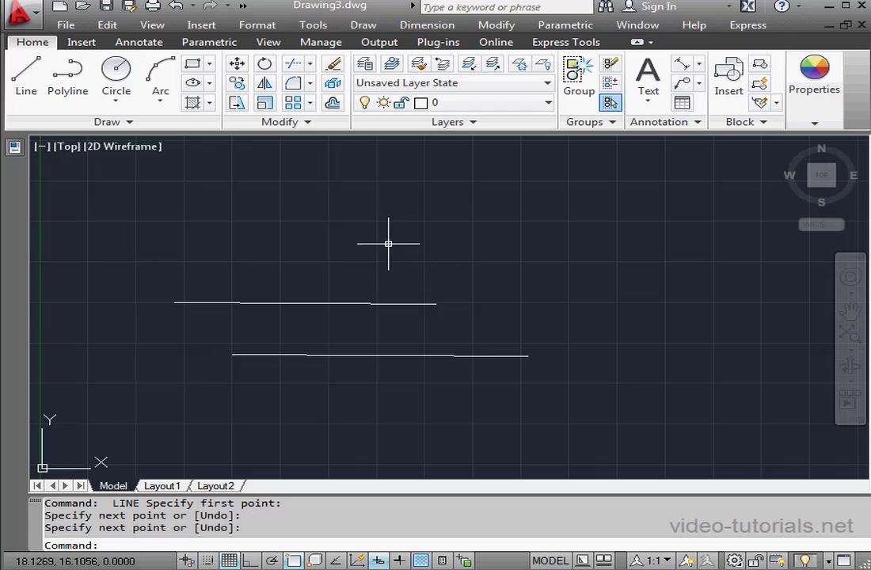
Step: Check the current length of the upper line and of the lower line with the Lengthen command
left_click(309, 124)
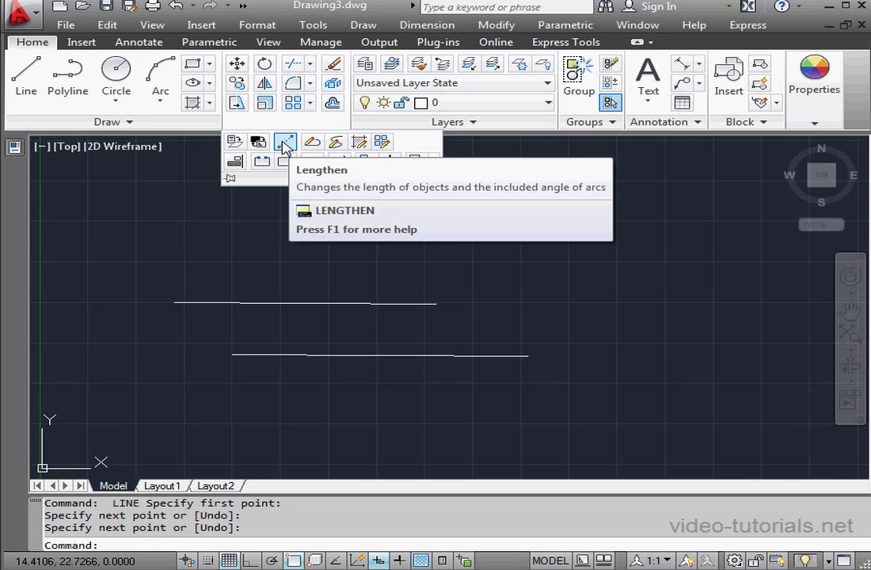
left_click(285, 143)
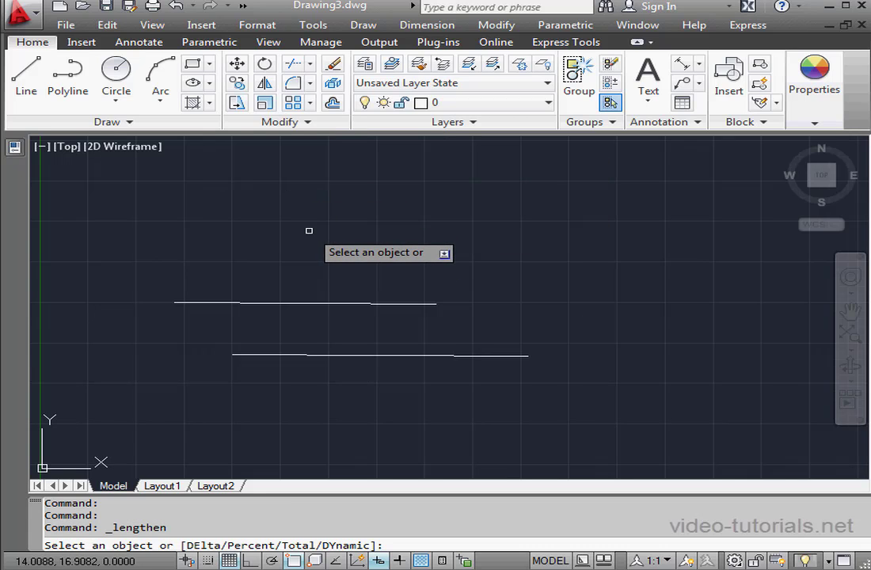
left_click(338, 303)
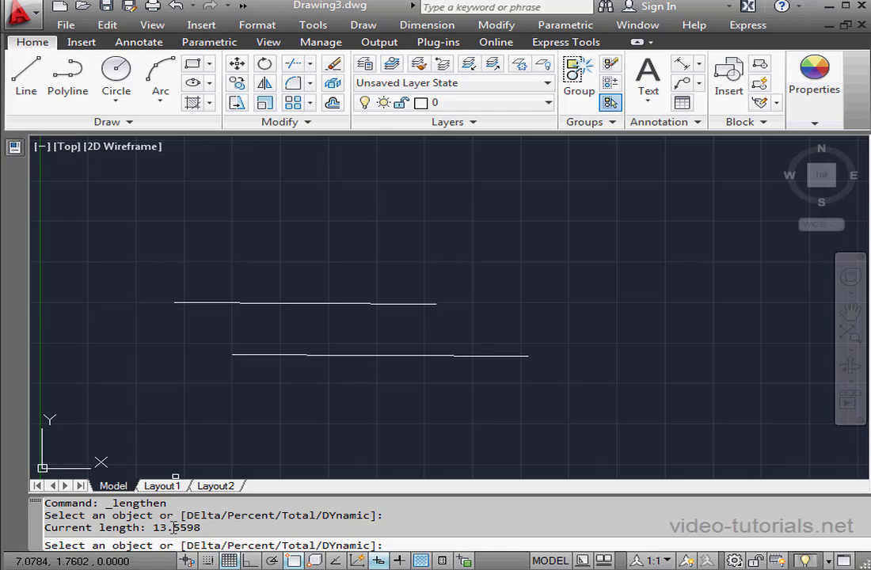
left_click(369, 355)
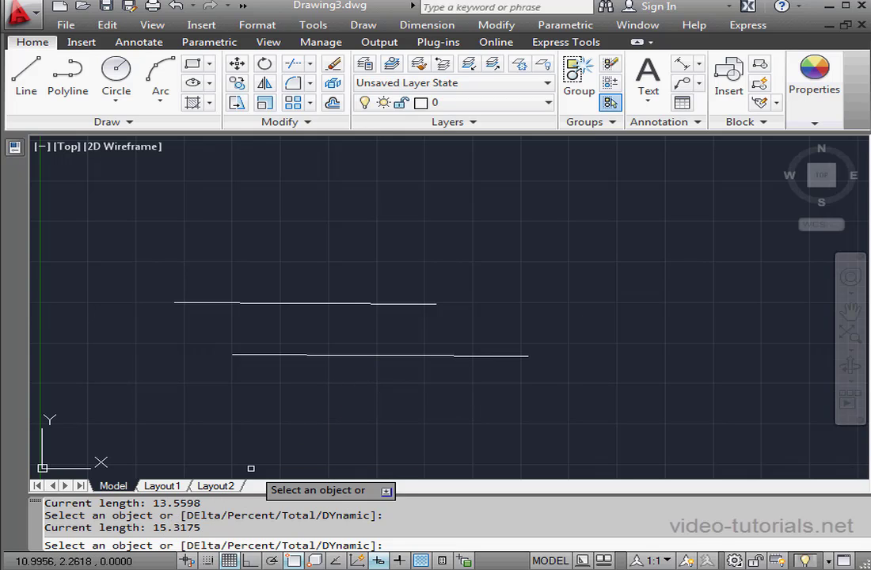
Step: Lengthen both lines by a delta of 5 at each of their ends
right_click(485, 260)
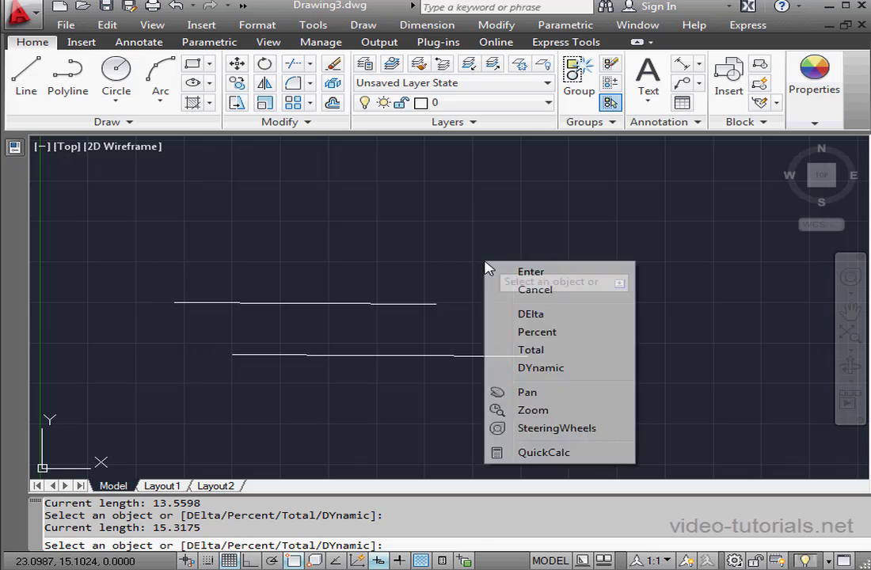
left_click(530, 314)
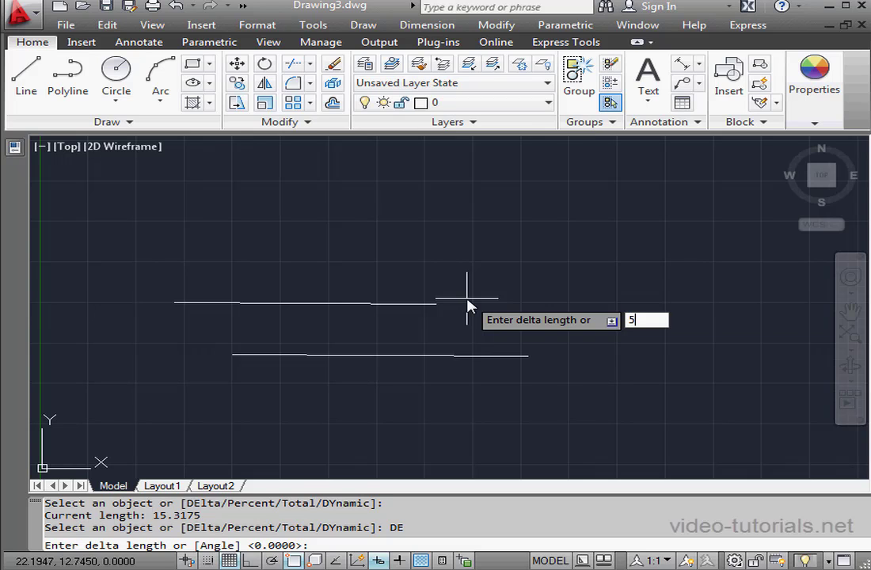
key("Return")
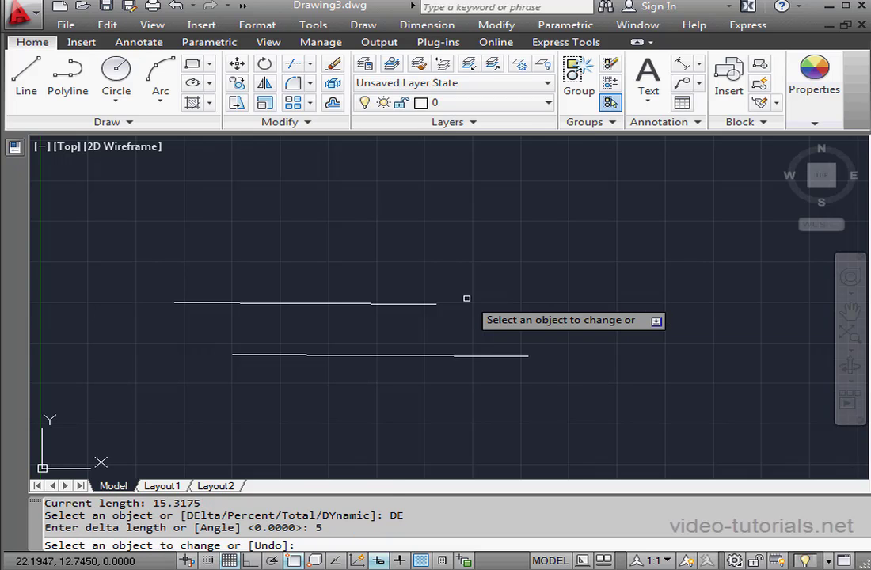
left_click(425, 302)
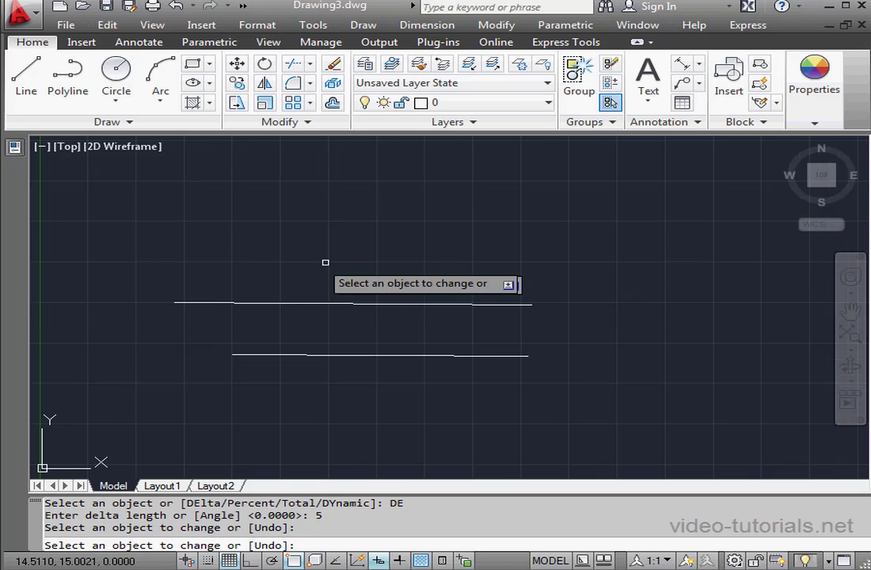
left_click(189, 302)
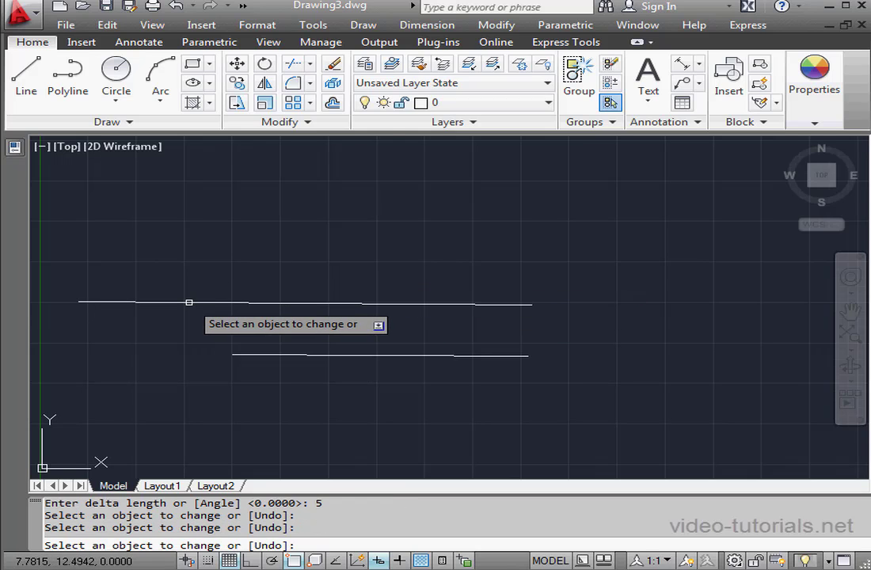
left_click(245, 355)
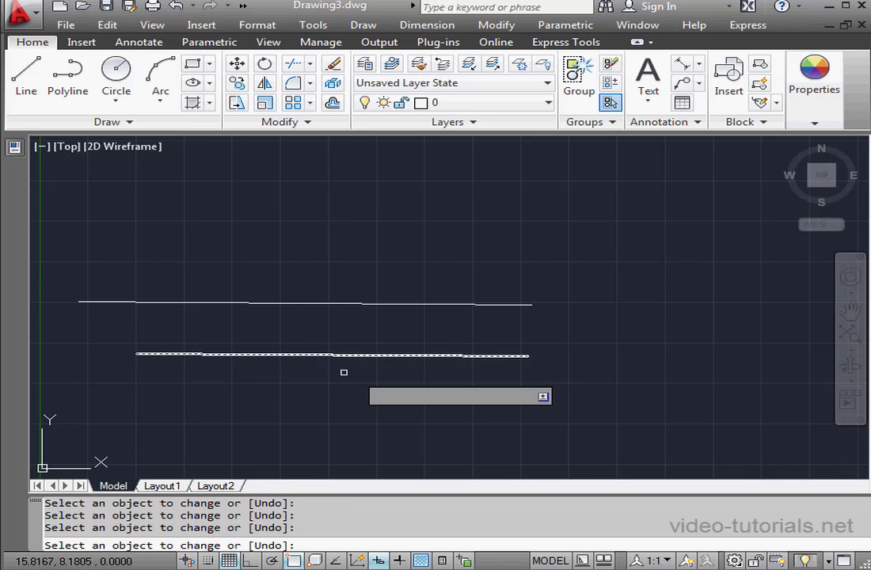
left_click(515, 356)
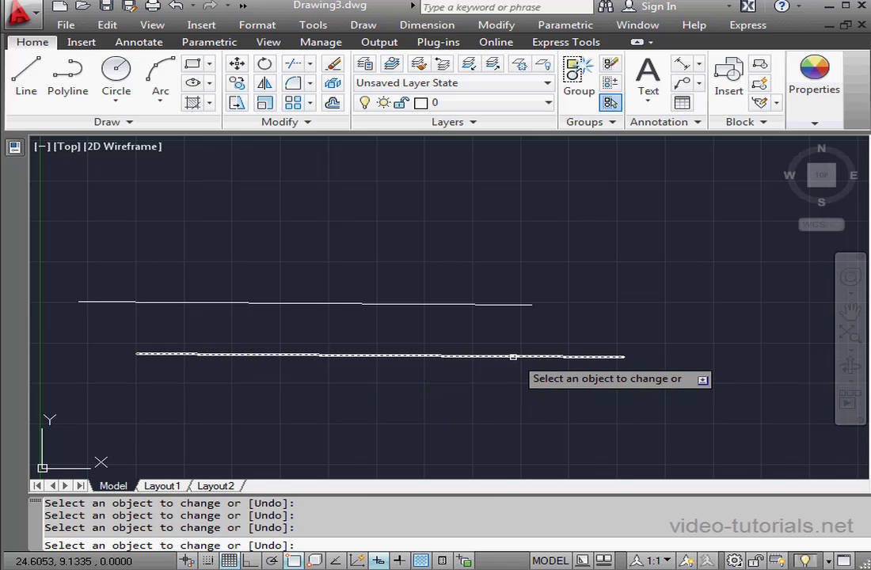
right_click(514, 340)
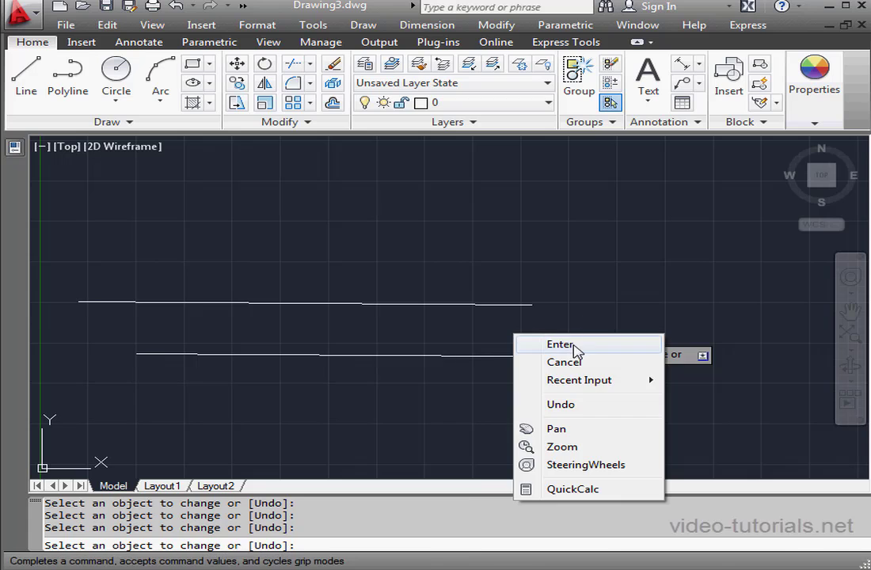
left_click(567, 347)
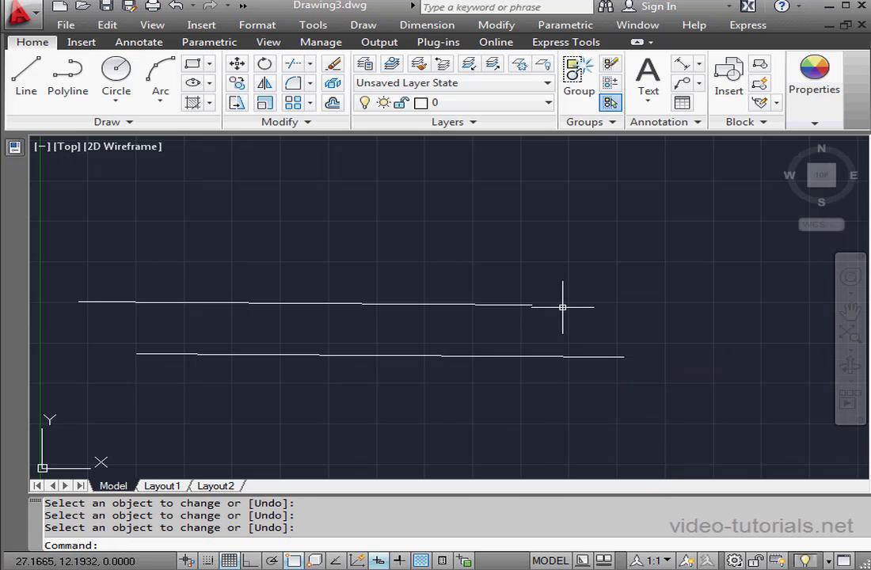
Step: Shorten both lines at each of their ends using Lengthen with a delta of -5
left_click(312, 124)
left_click(286, 142)
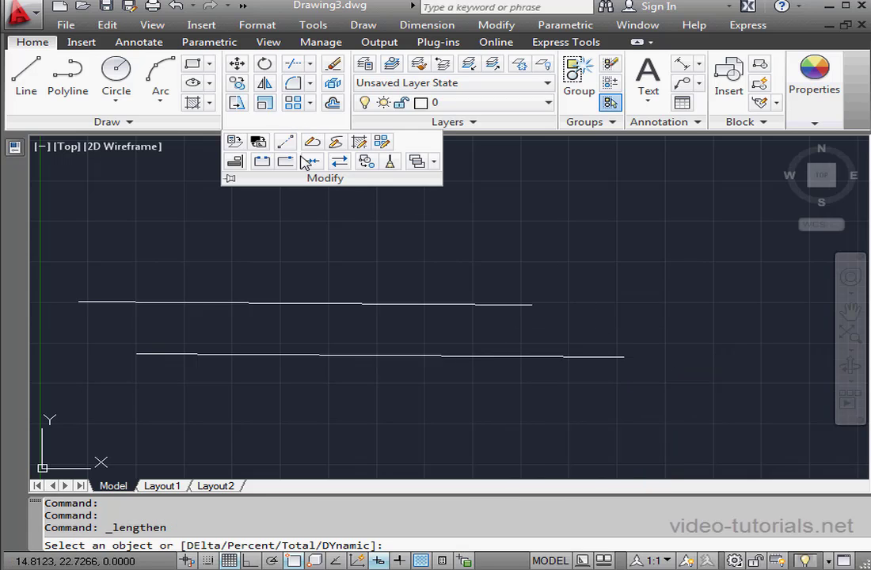
right_click(430, 232)
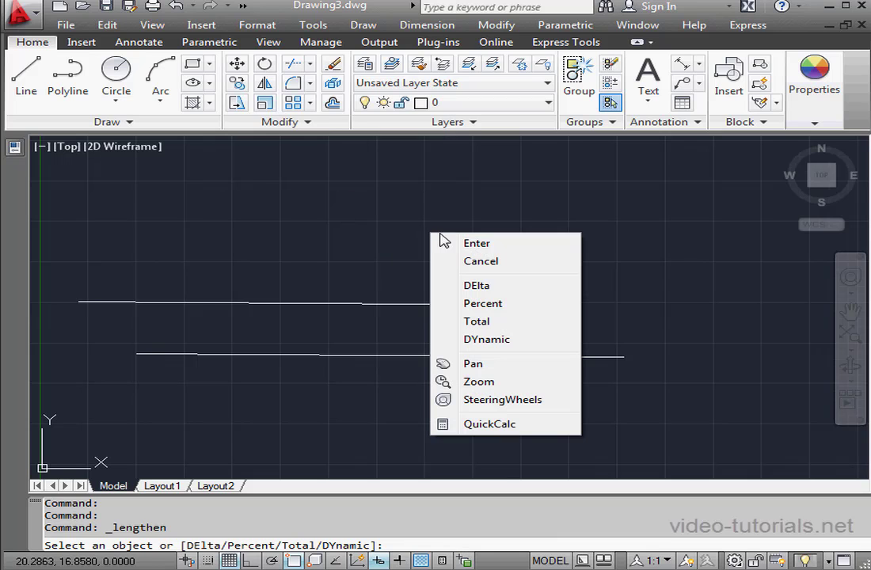
left_click(497, 286)
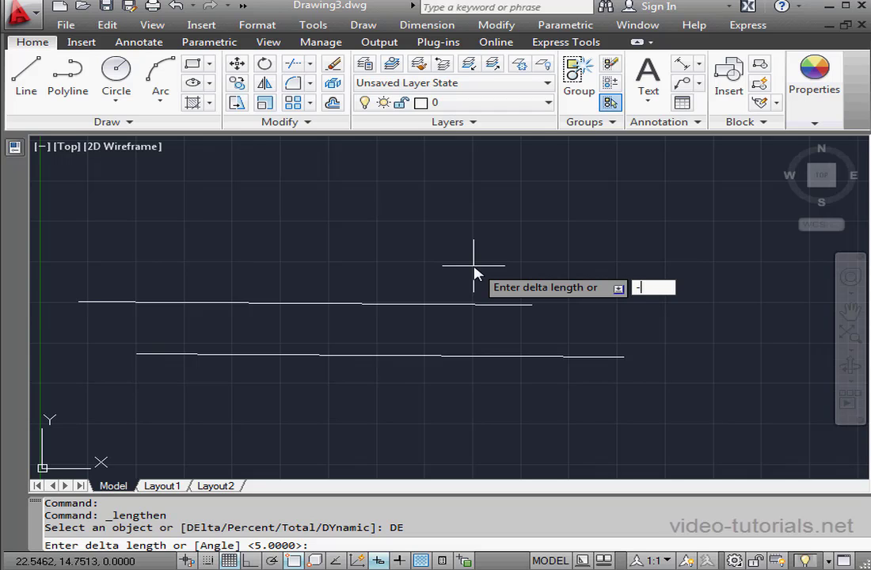
type("-5")
key("Return")
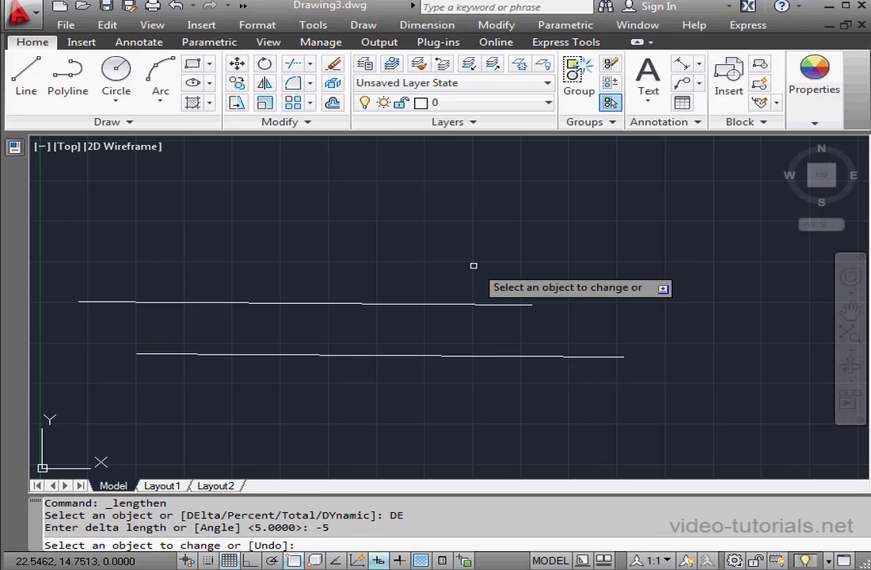
left_click(518, 304)
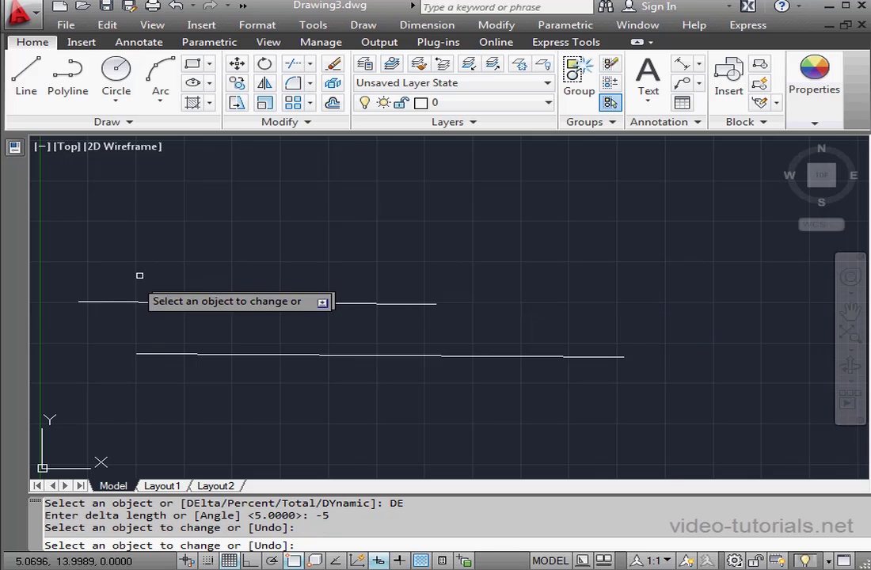
left_click(91, 302)
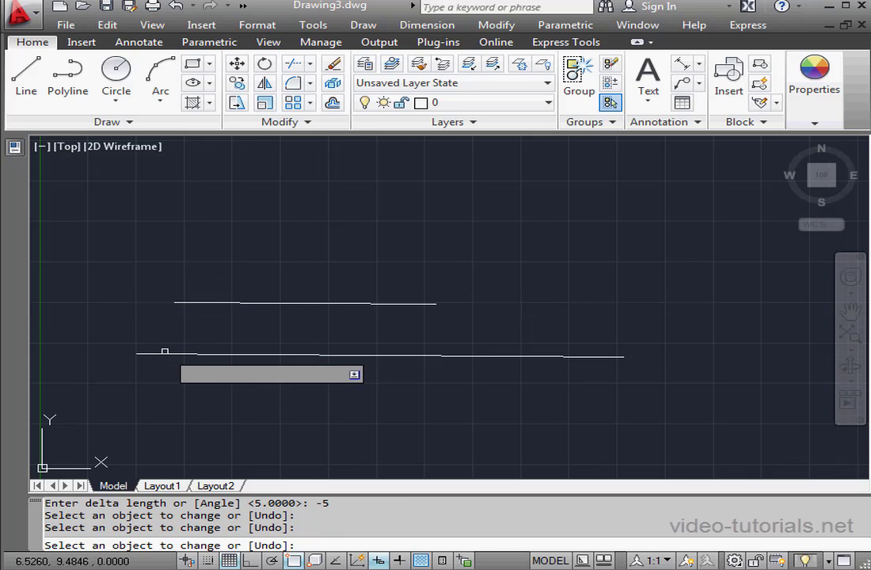
left_click(136, 353)
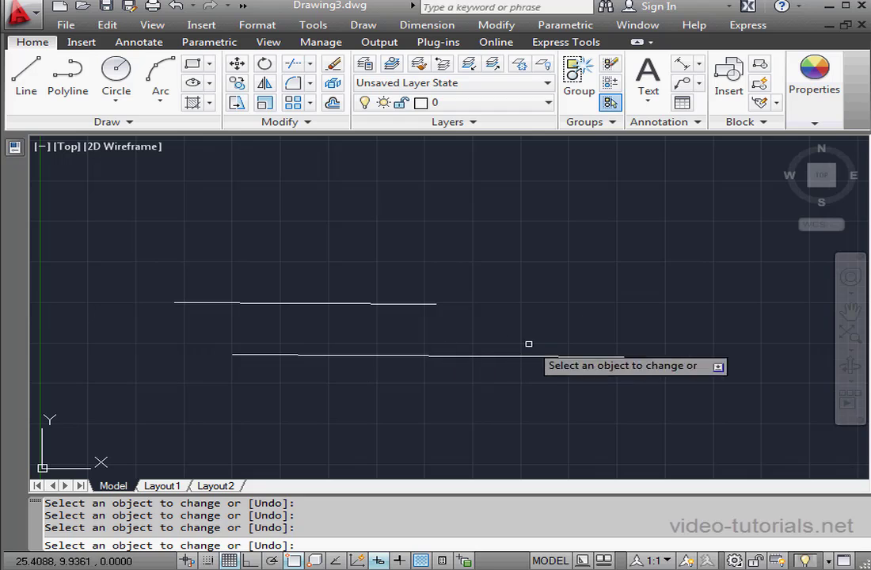
left_click(607, 354)
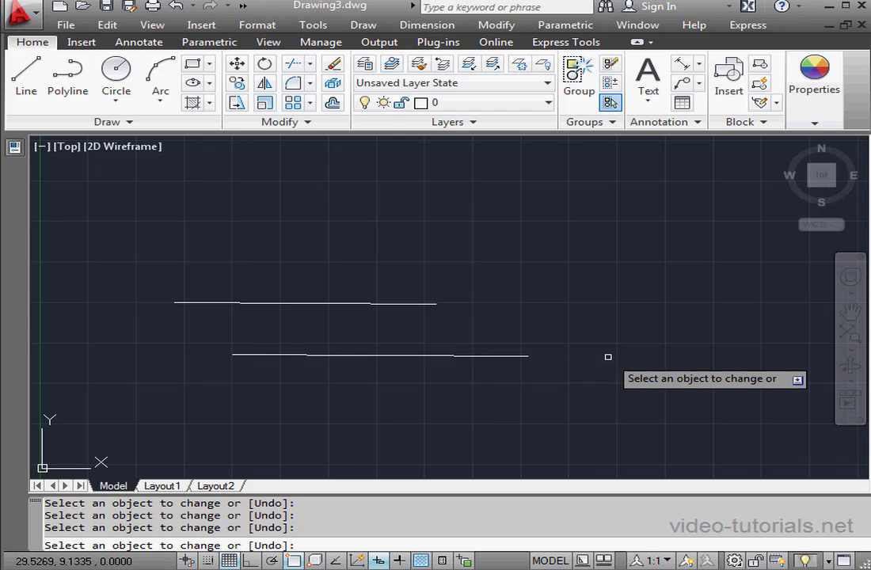
Step: Shorten the right end of the lower line twice more by the same -5 delta and end the command
left_click(509, 355)
left_click(419, 354)
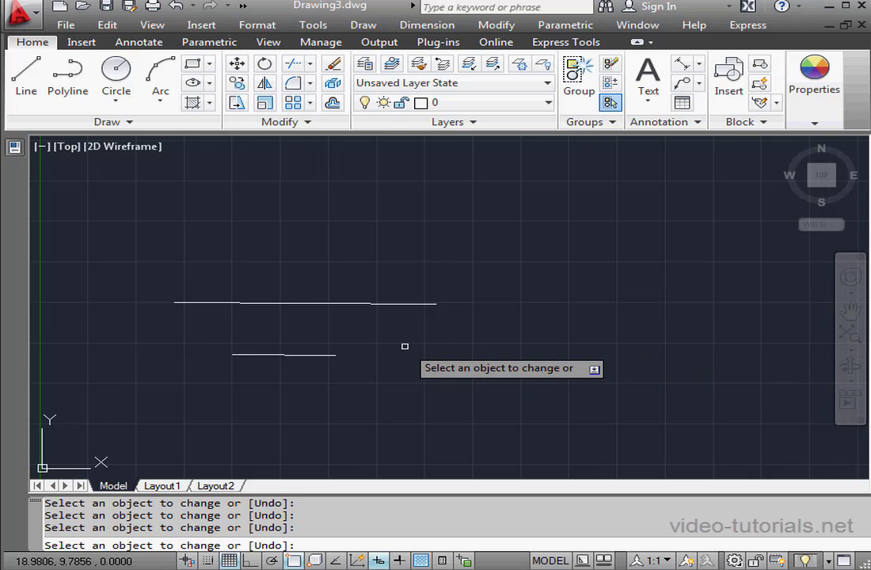
right_click(364, 331)
left_click(382, 332)
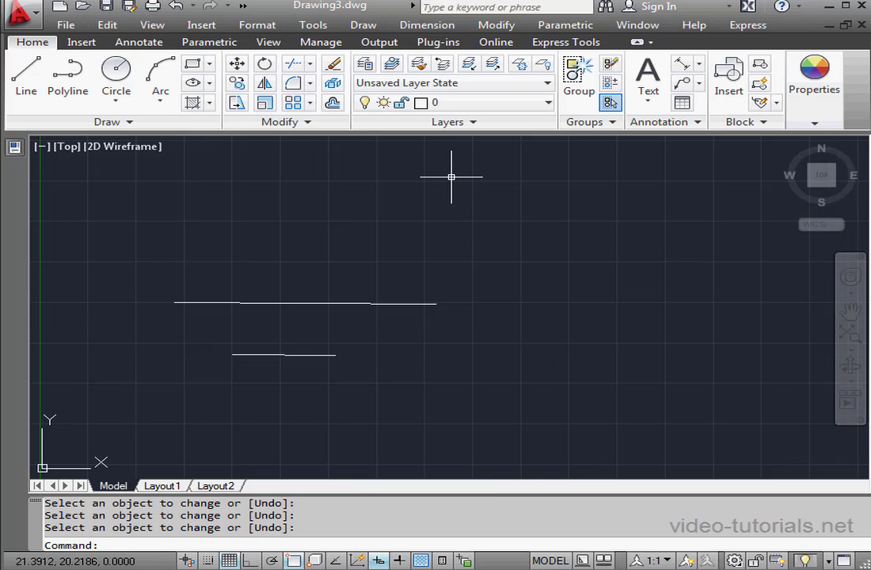
Step: Lengthen the right ends of the lines to 150 percent, applying it twice to the lower line and once to the upper line
left_click(308, 121)
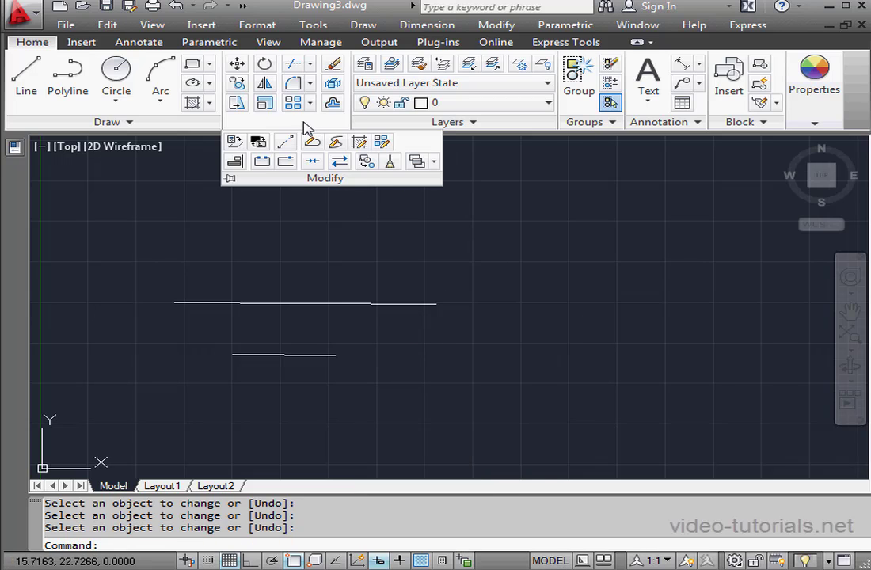
left_click(290, 141)
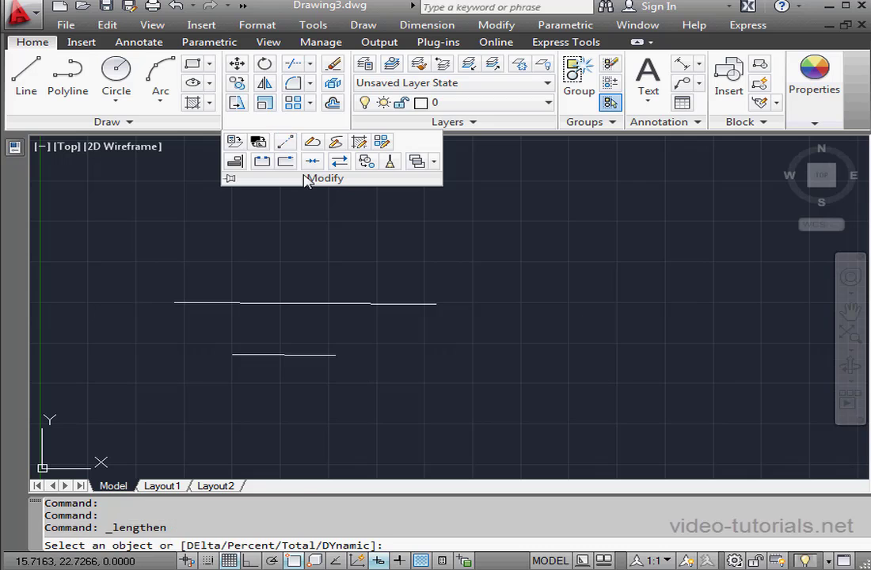
right_click(414, 245)
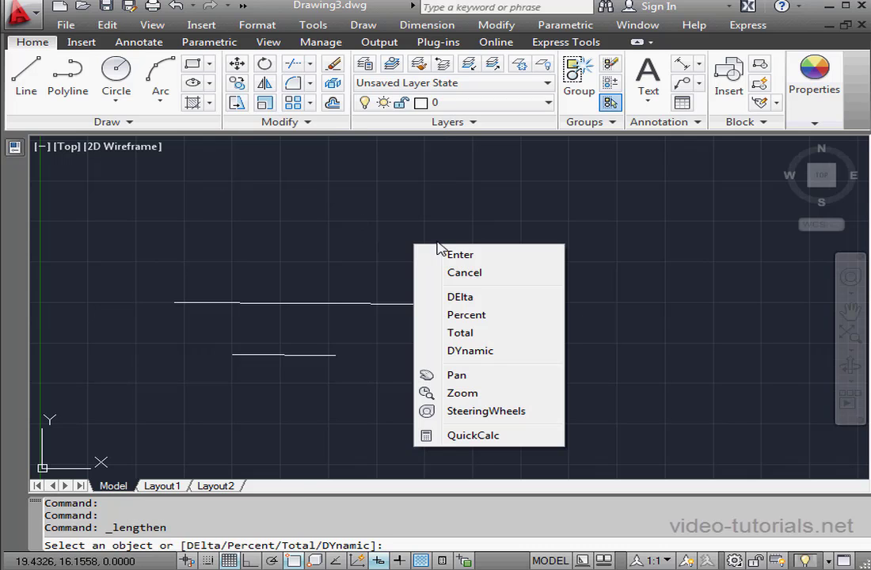
left_click(466, 317)
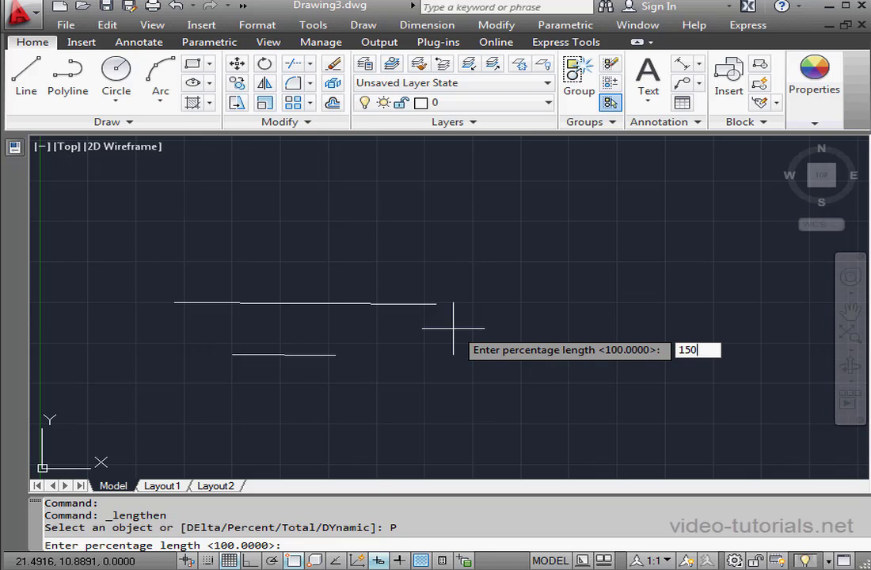
key("Return")
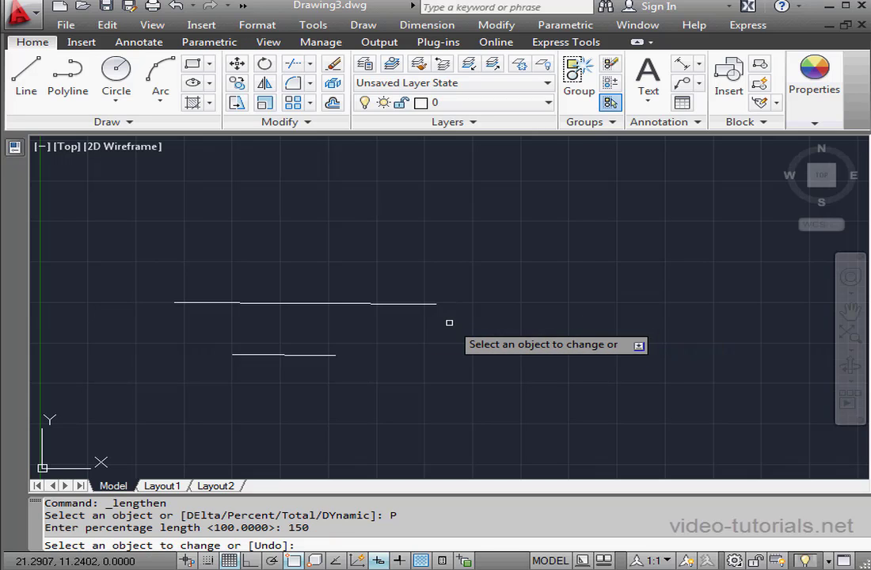
left_click(332, 354)
left_click(375, 354)
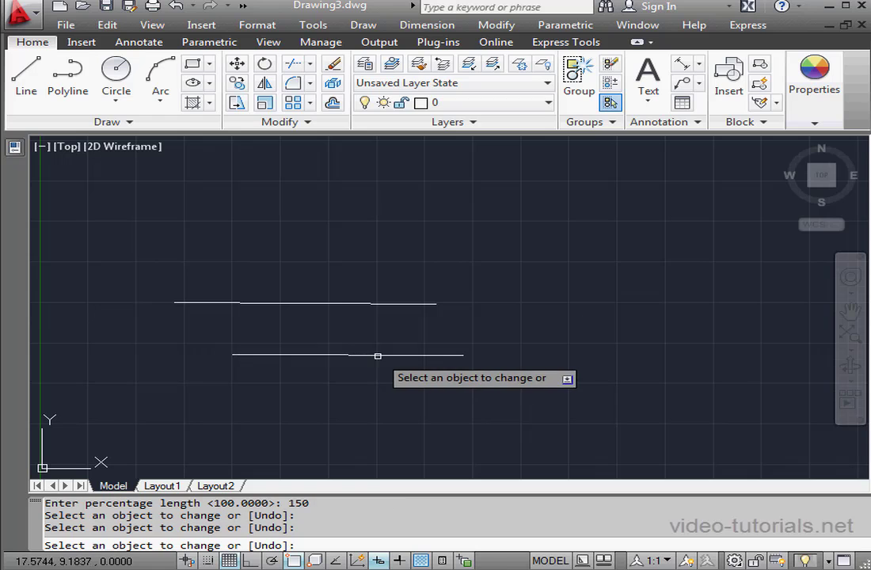
left_click(427, 303)
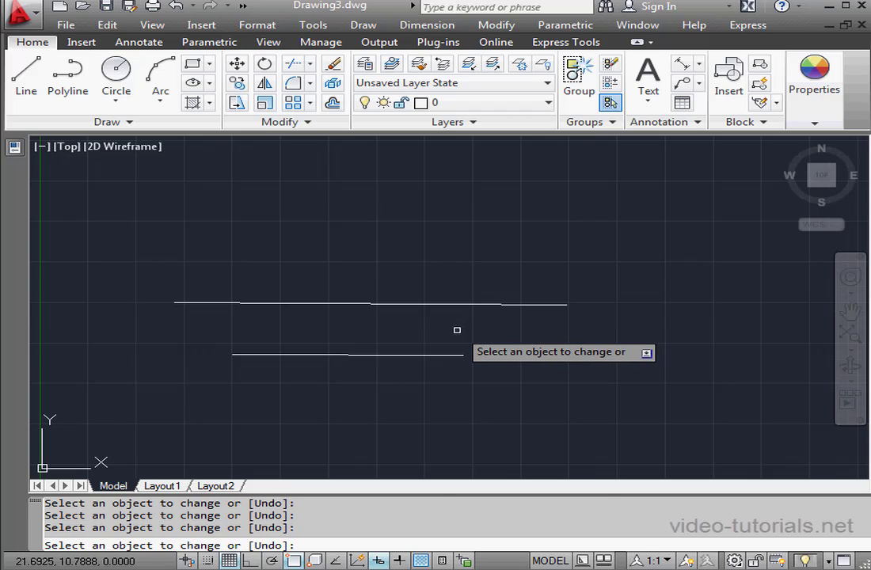
Step: End the percent lengthening and use Lengthen with a total length of 10 on the right ends of both lines
right_click(457, 330)
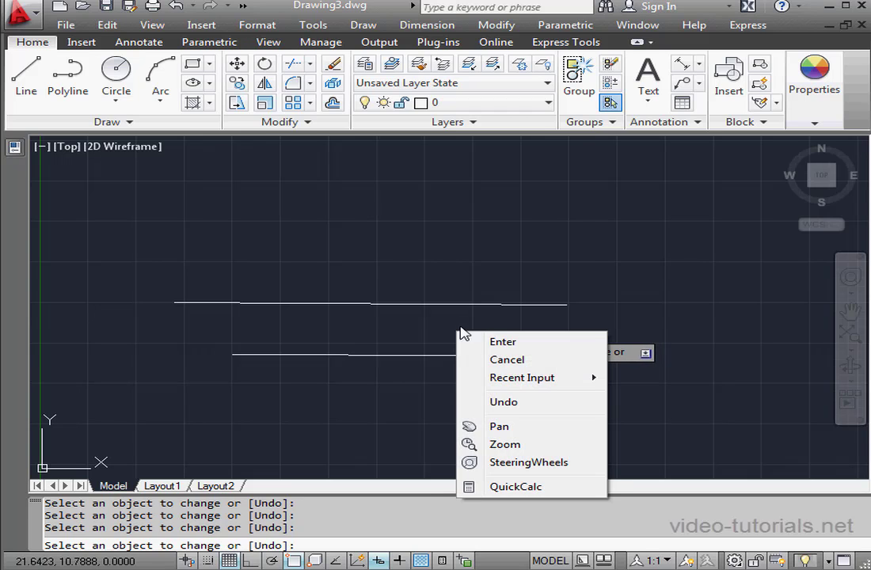
left_click(528, 348)
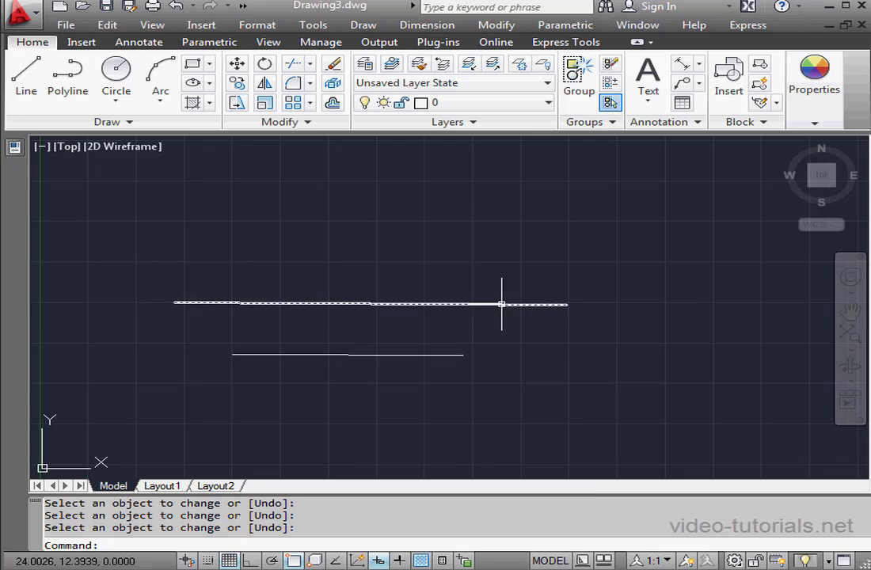
left_click(306, 121)
left_click(287, 143)
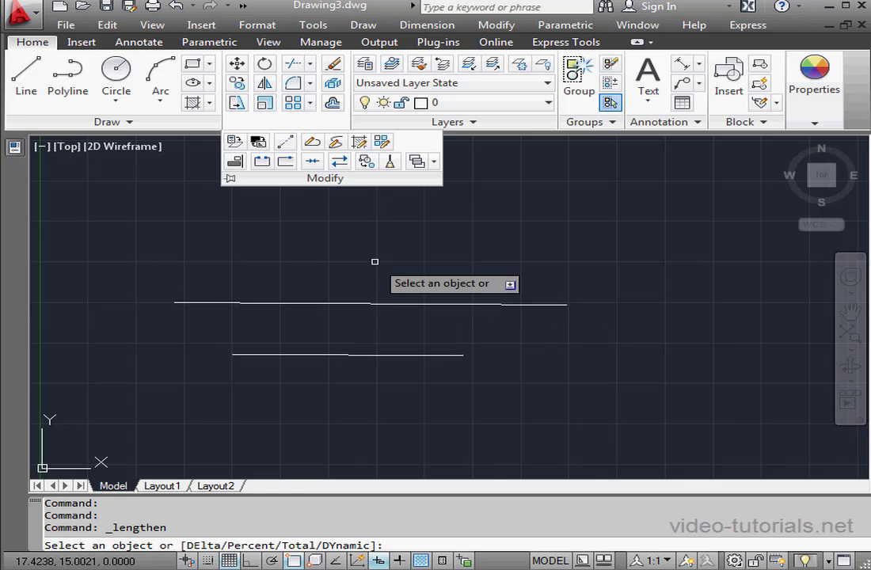
right_click(410, 268)
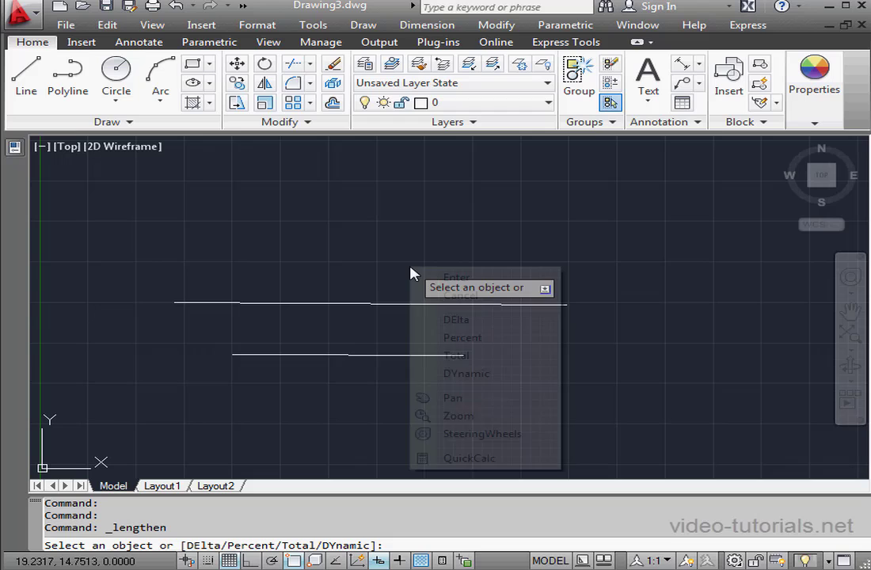
left_click(461, 358)
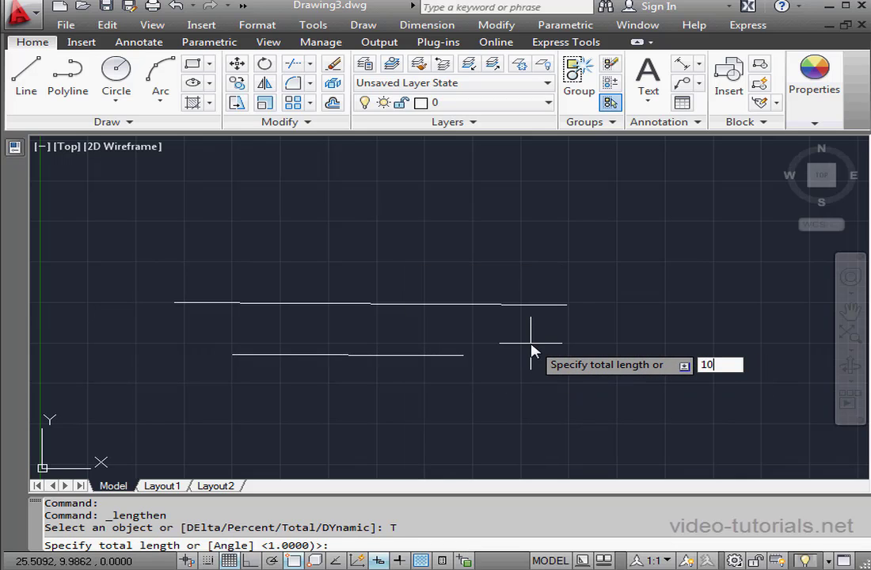
key("Return")
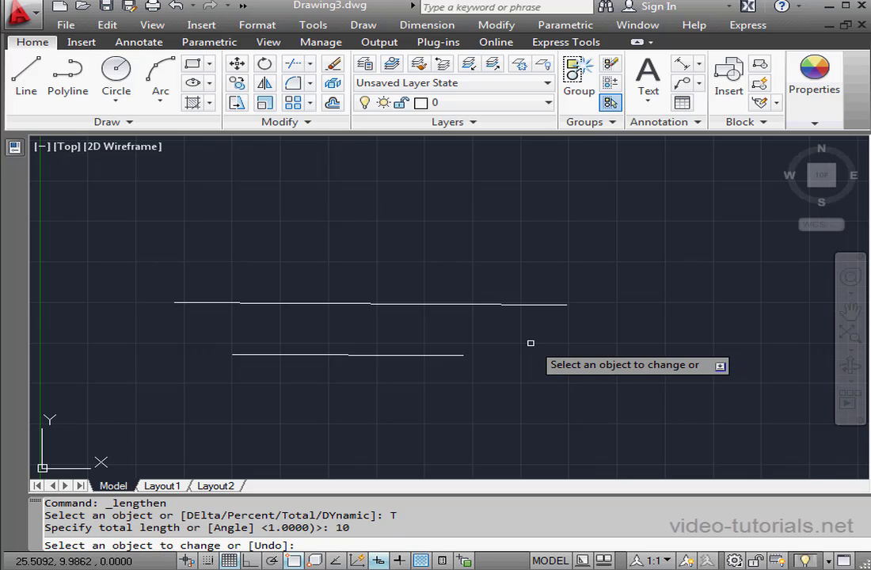
left_click(549, 304)
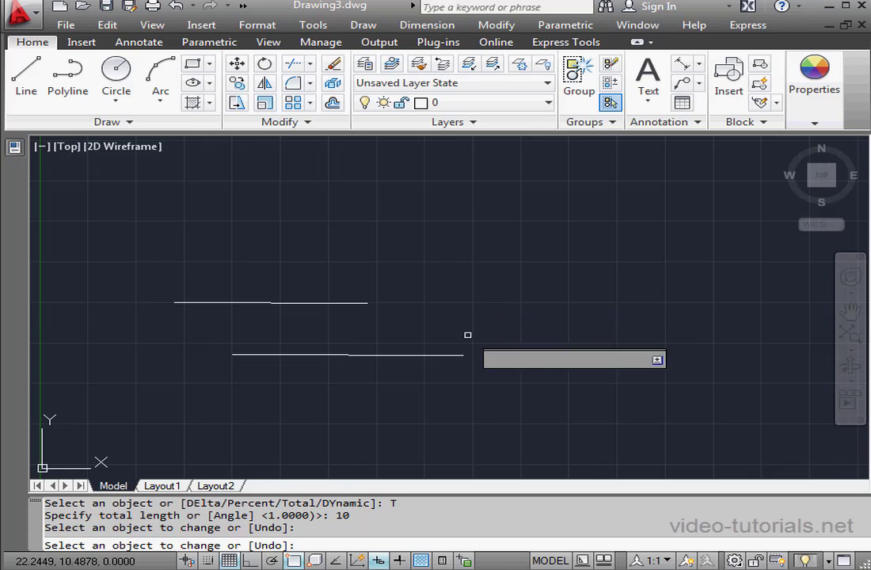
left_click(458, 354)
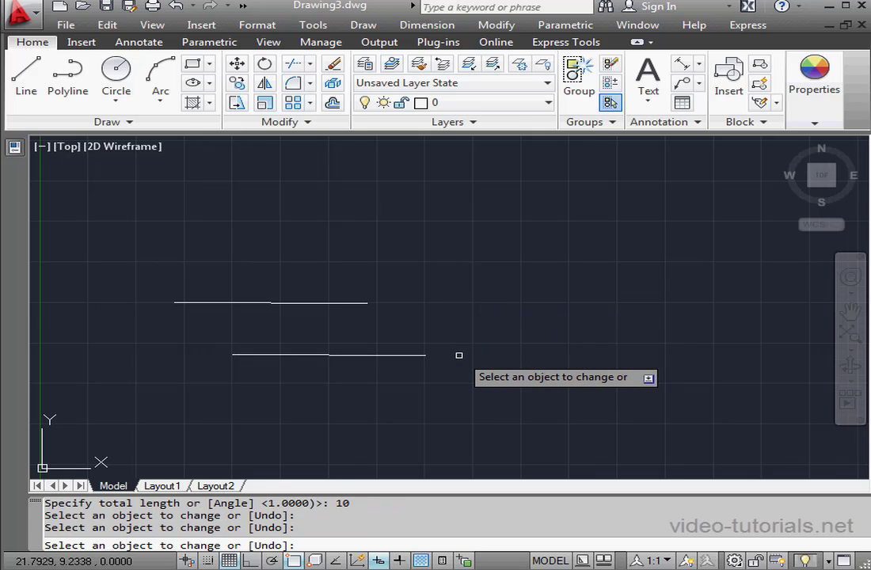
right_click(348, 321)
left_click(421, 336)
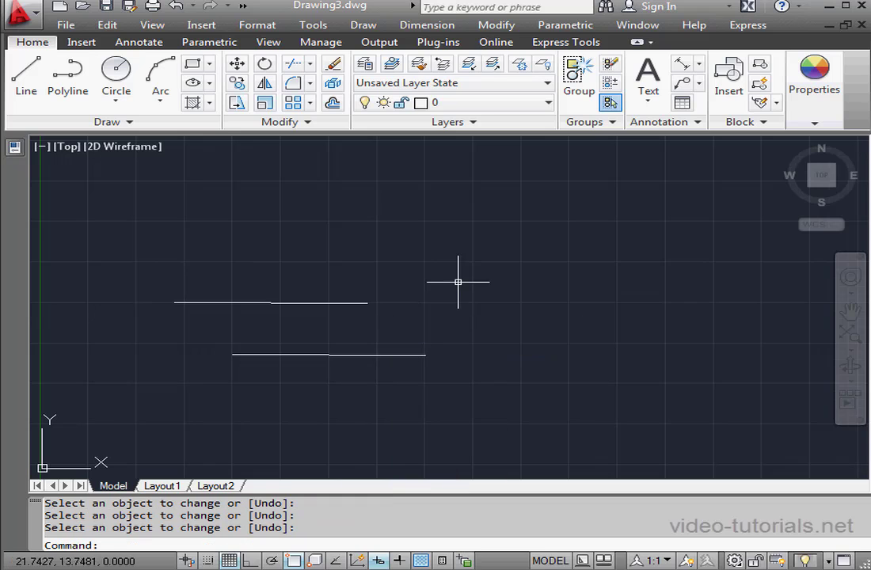
Step: Draw a three-point arc about 9.6 long with an included angle of about 75°, curving down to the right above the lines' right side
left_click(161, 78)
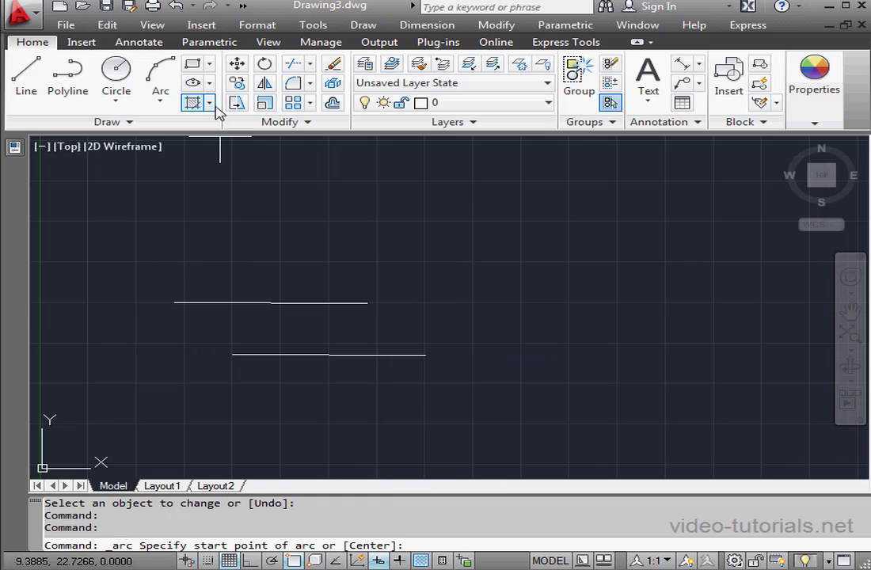
left_click(460, 185)
left_click(555, 229)
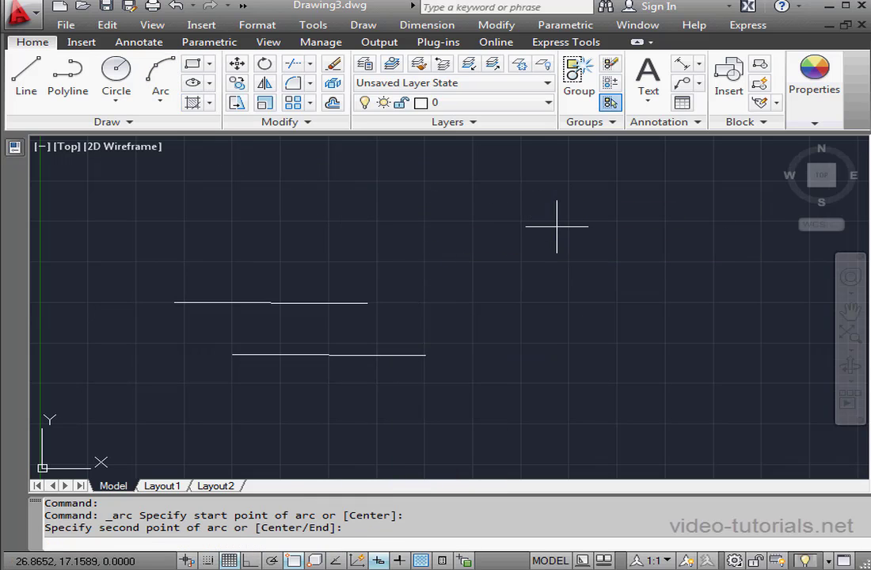
left_click(592, 286)
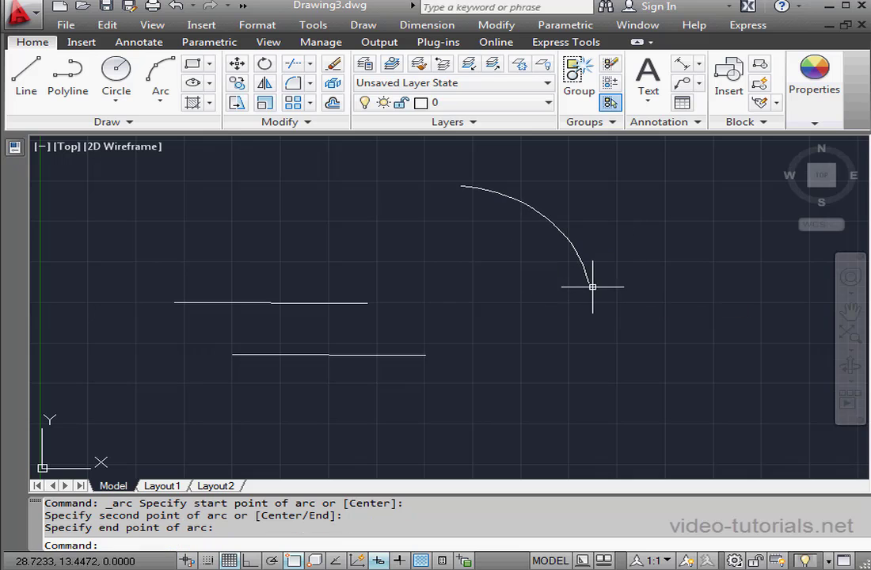
left_click(564, 434)
left_click(565, 431)
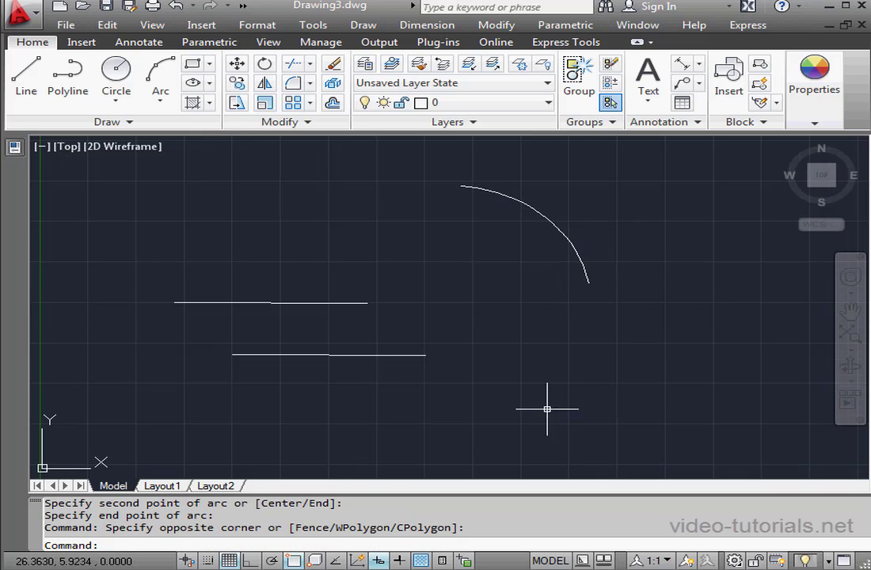
Step: Draw a second three-point arc about 12.7 long, spanning about 75°, below and right of the first and curving up to the right
left_click(160, 78)
left_click(558, 433)
left_click(649, 395)
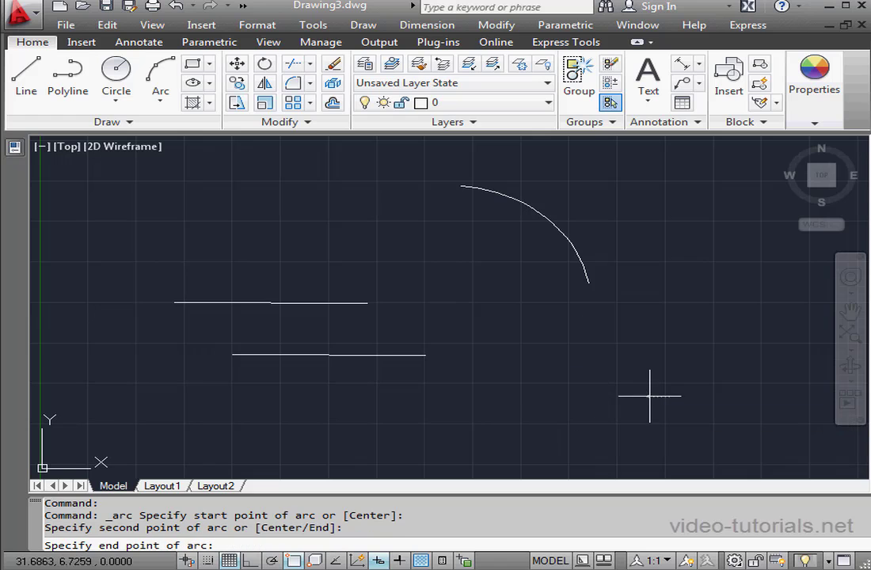
left_click(699, 293)
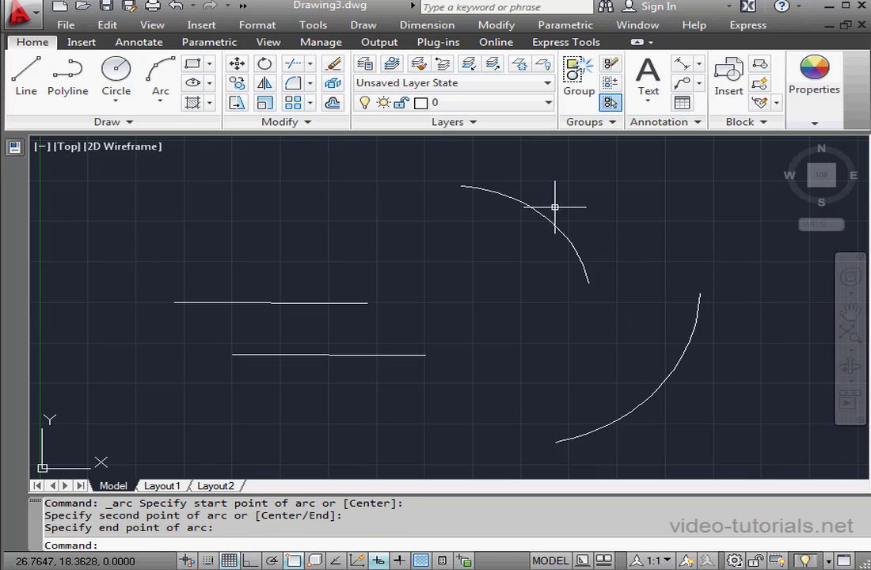
Step: Use Lengthen to check the current length of the lines and the length and included angle of both arcs
left_click(308, 123)
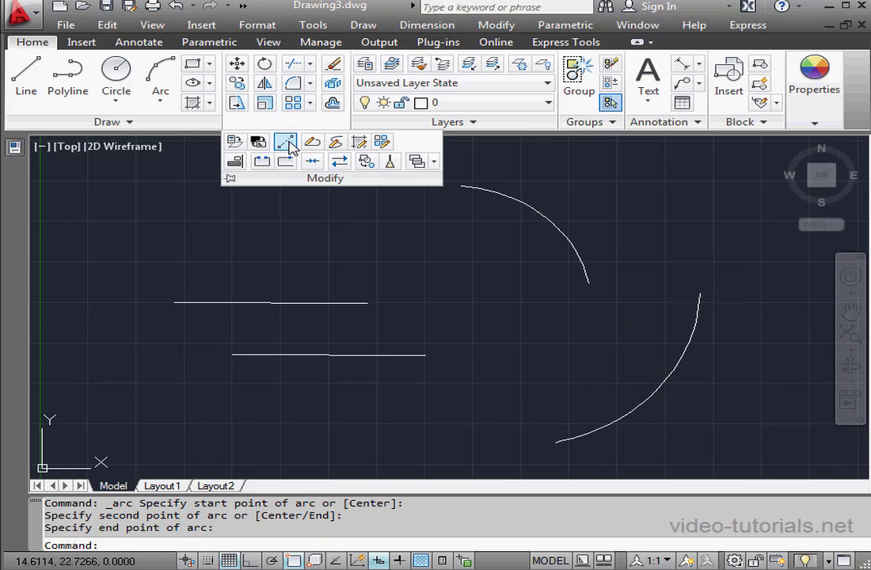
left_click(288, 143)
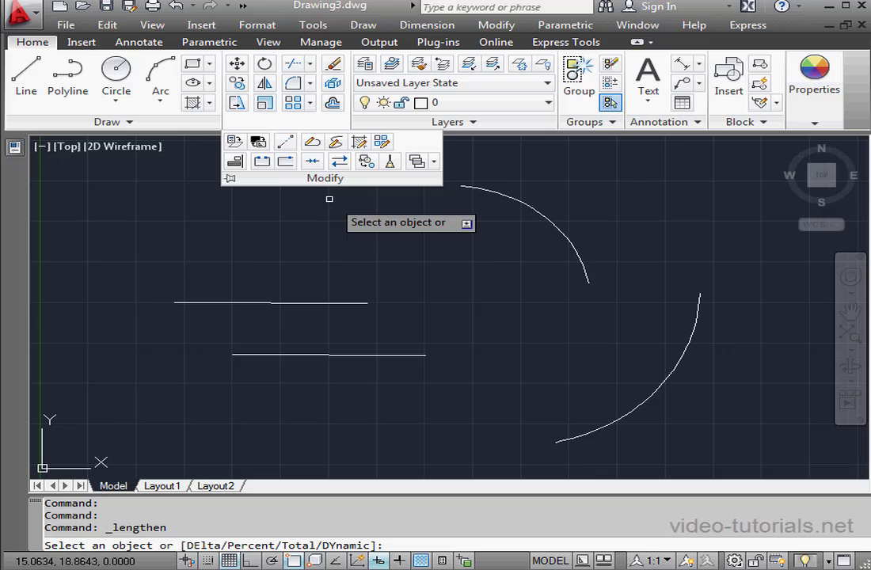
left_click(327, 303)
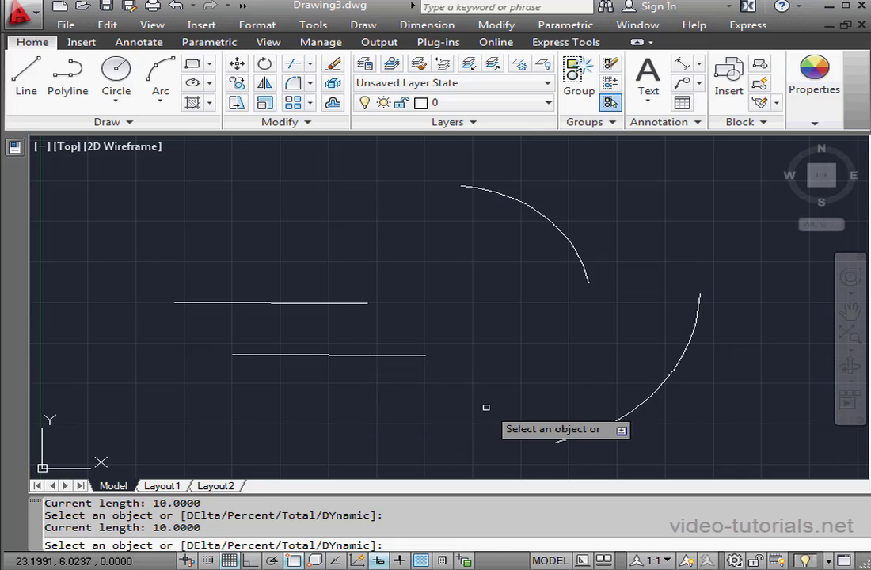
left_click(587, 277)
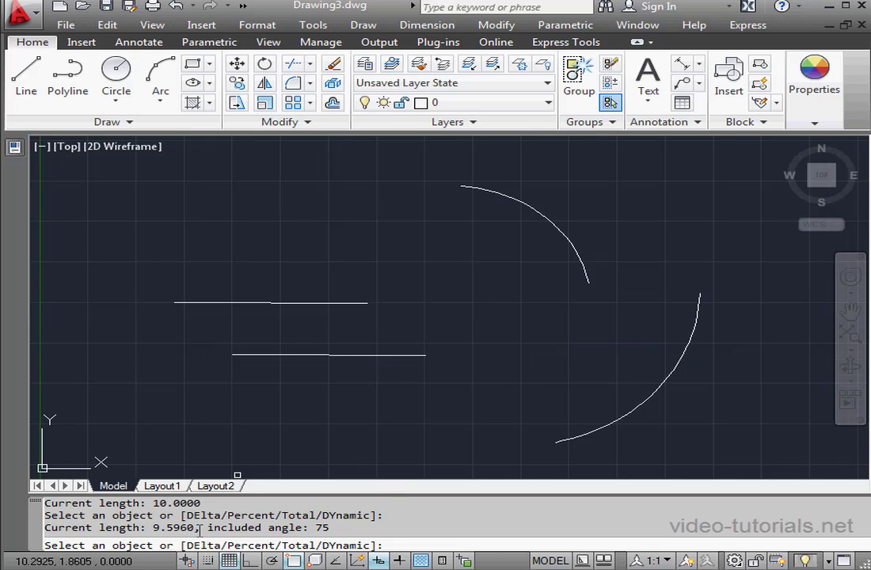
left_click(605, 427)
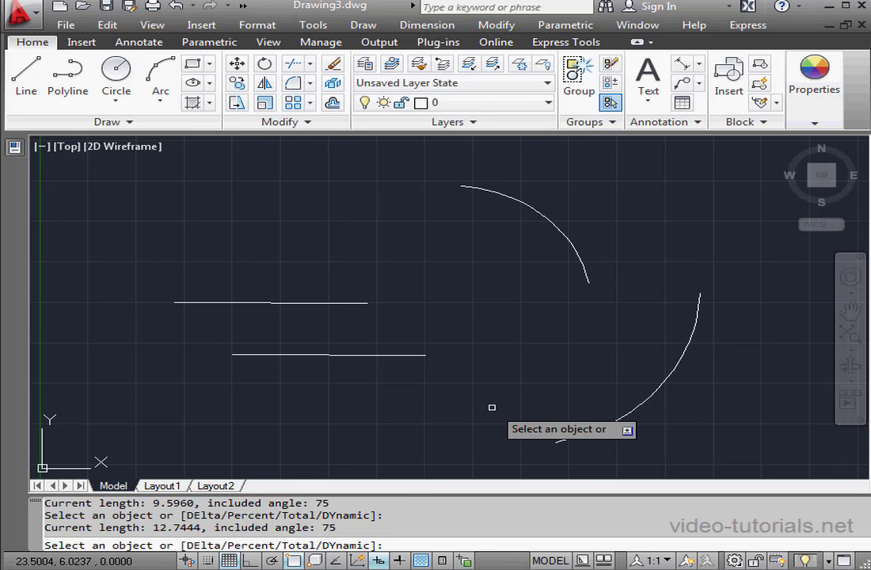
Step: Dynamically lengthen the lower line's right end to the lower arc's bottom endpoint, and move that same end level with the upper line's left endpoint
right_click(484, 296)
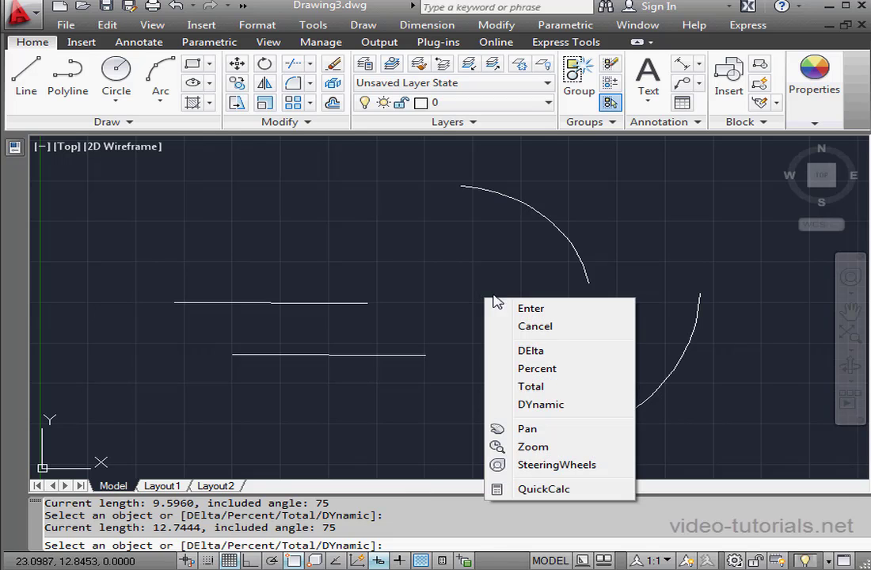
left_click(541, 404)
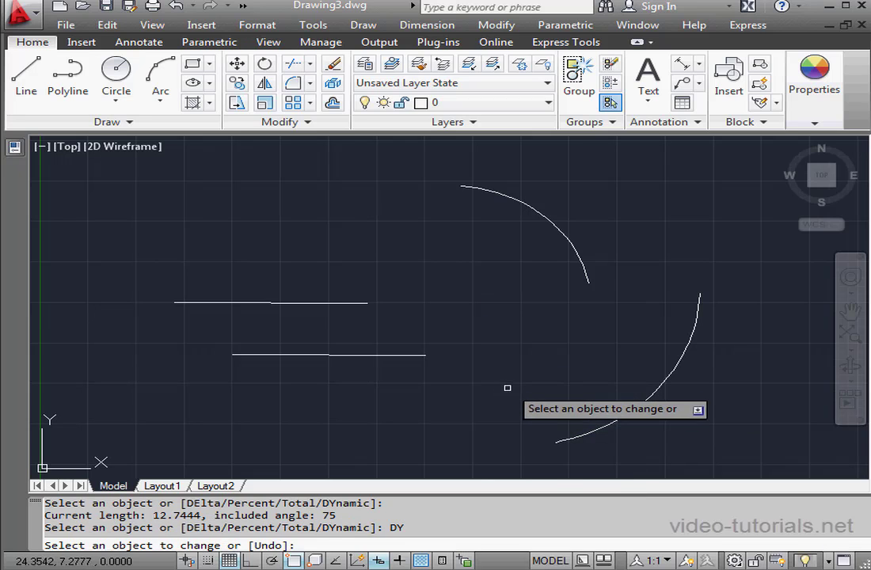
left_click(412, 355)
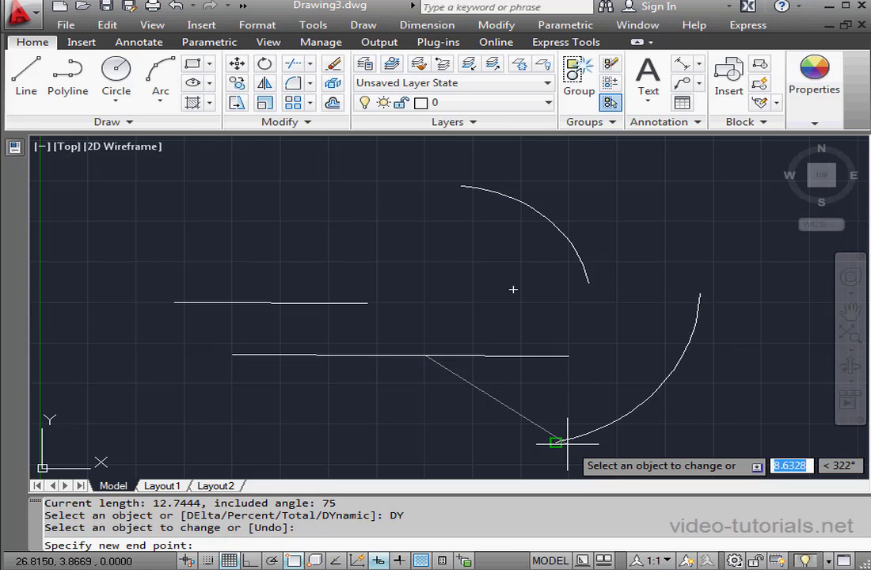
left_click(555, 442)
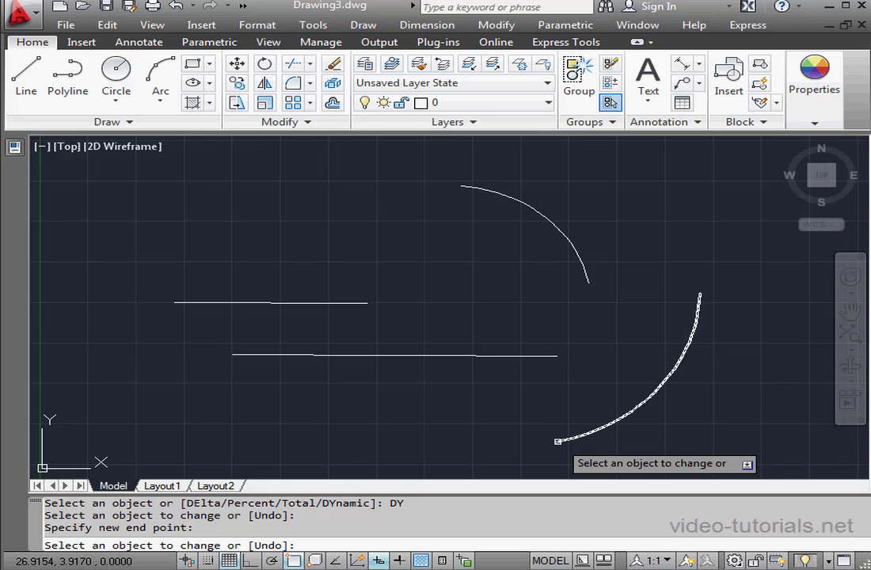
left_click(557, 353)
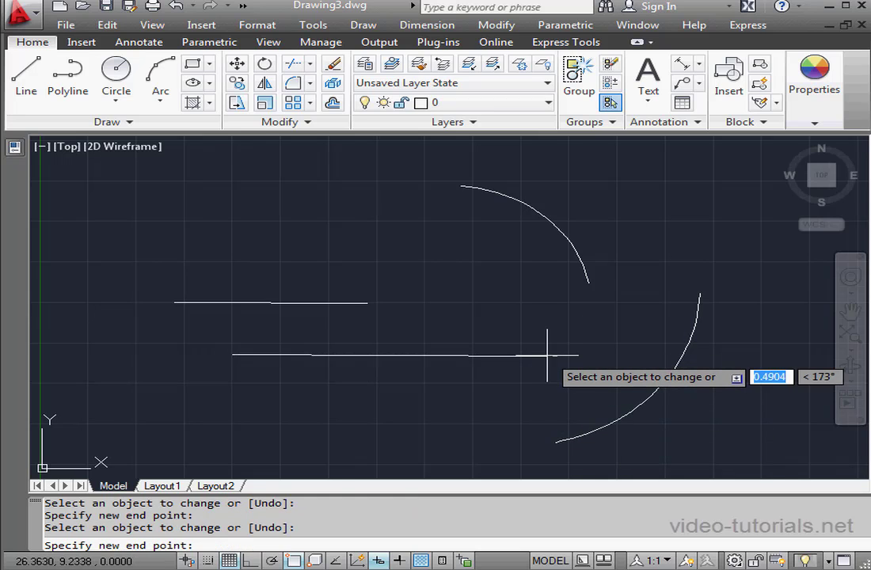
left_click(174, 301)
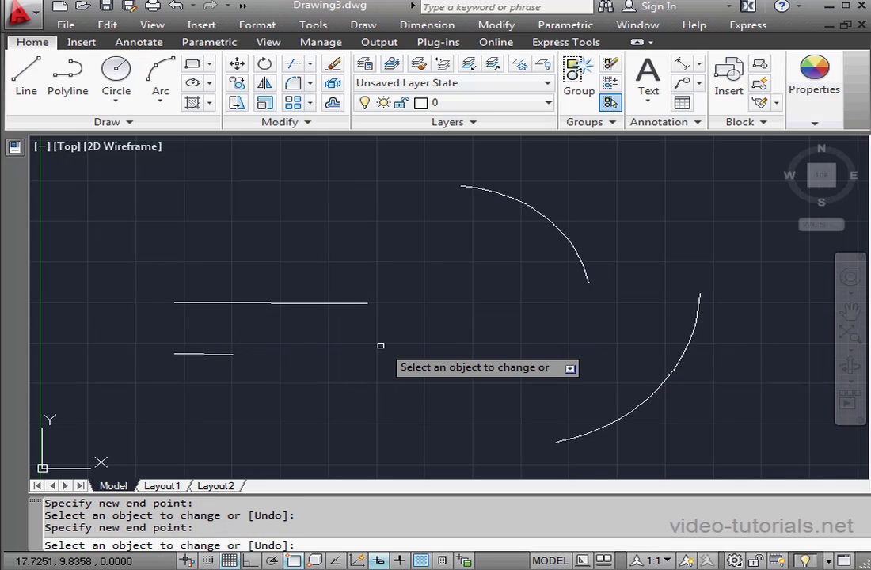
Step: Dynamically extend the upper arc's lower end toward the lower arc's bottom endpoint and end the Lengthen command
left_click(587, 278)
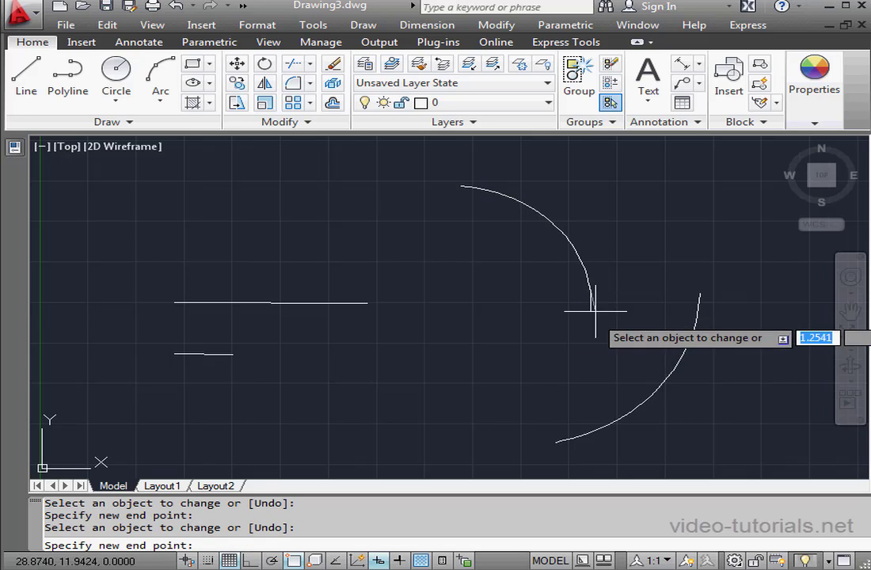
left_click(556, 440)
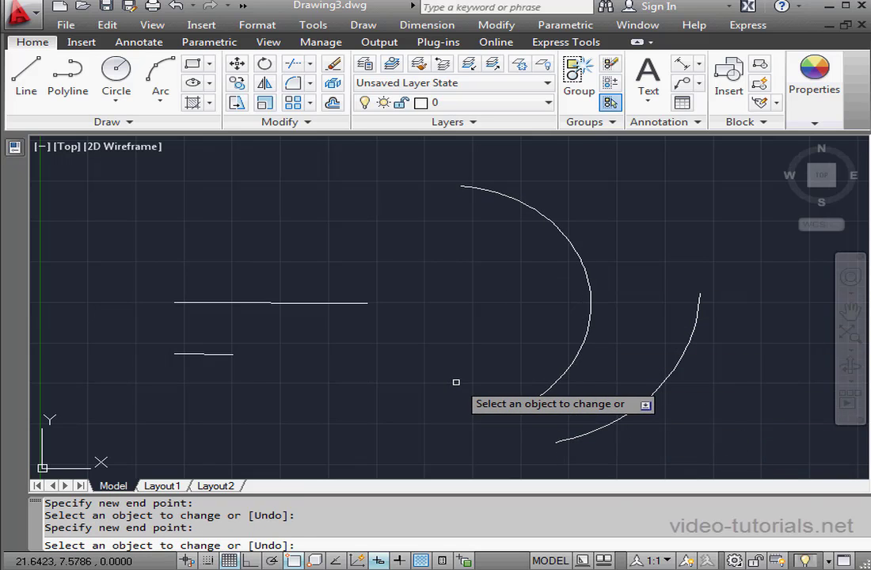
right_click(440, 335)
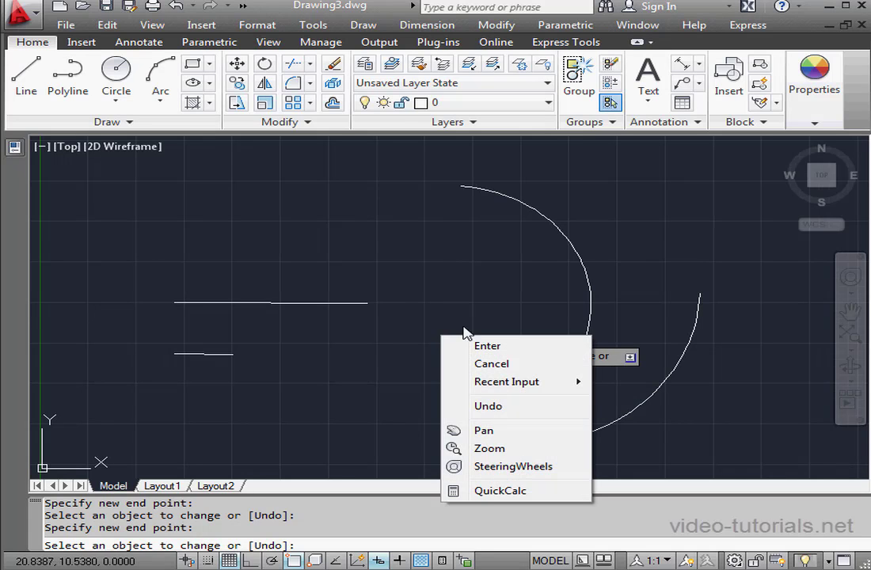
left_click(488, 347)
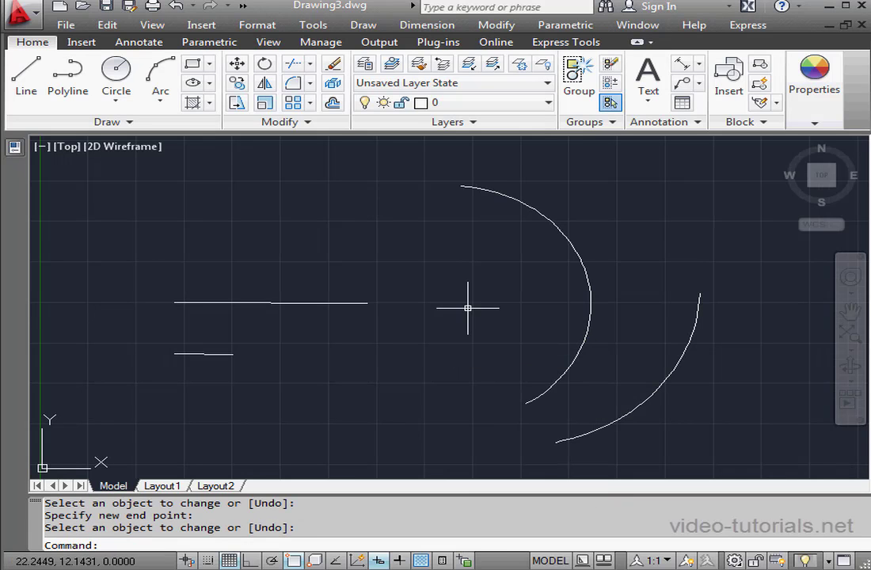
Step: Lengthen the lower end of the upper arc three times by a delta of 3
left_click(307, 125)
left_click(285, 141)
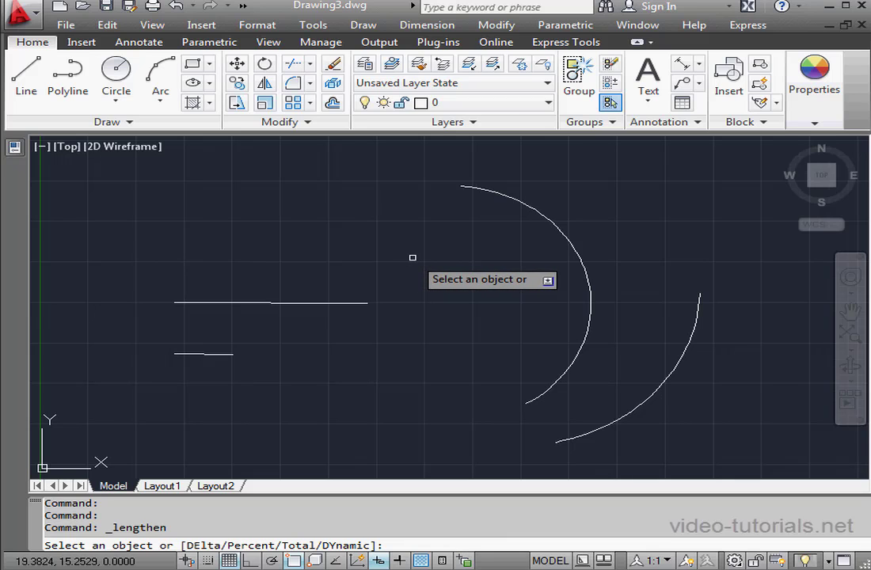
right_click(412, 258)
left_click(475, 311)
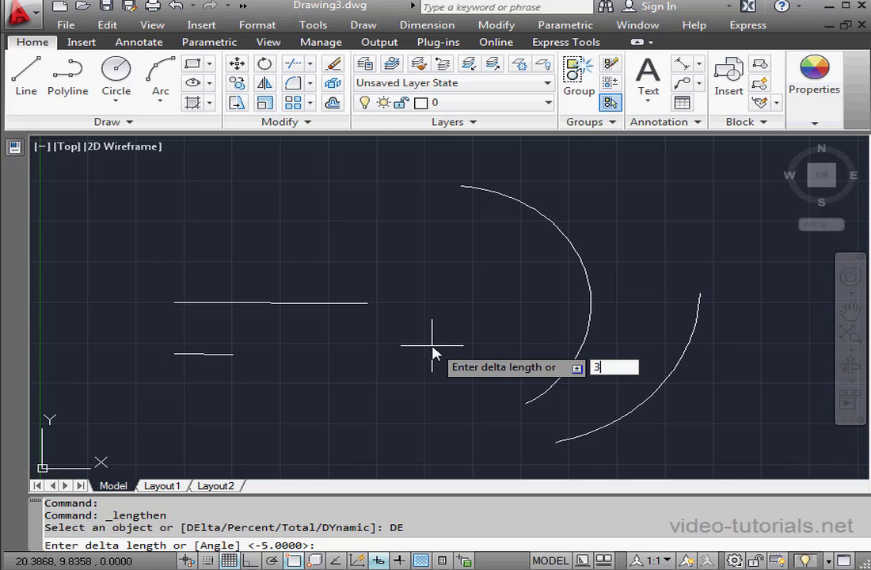
key("Return")
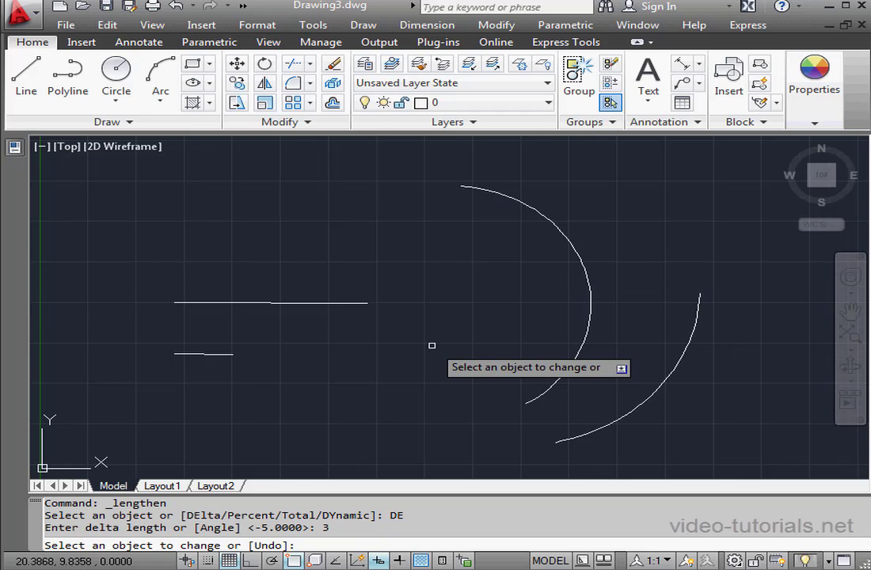
left_click(530, 404)
left_click(507, 413)
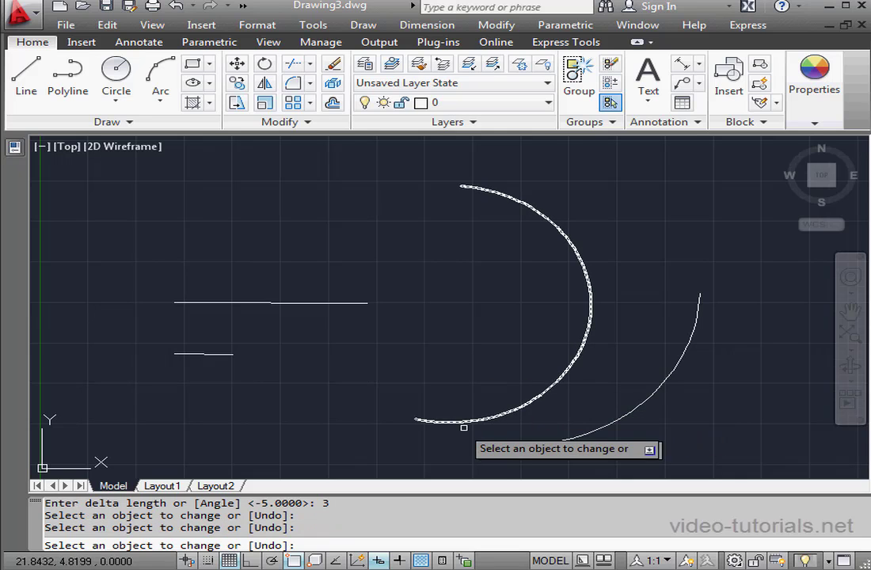
left_click(431, 421)
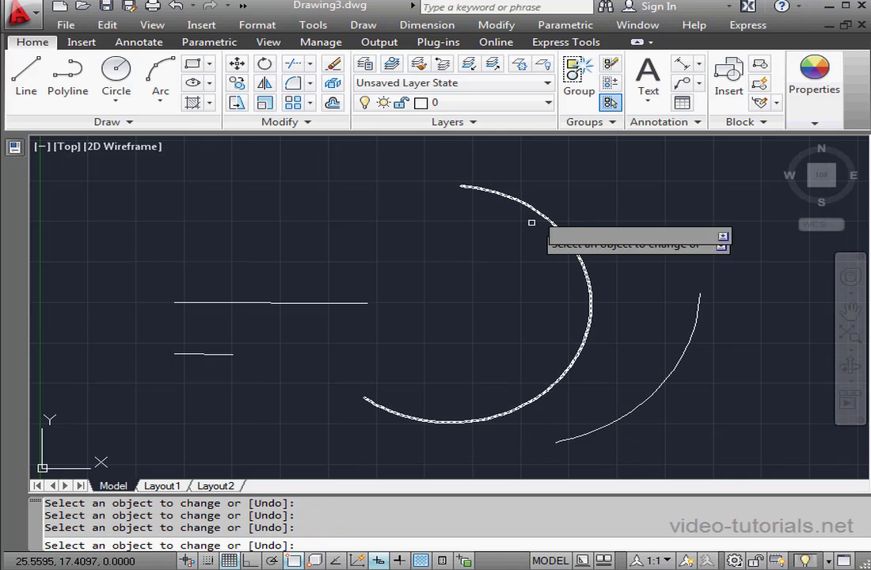
Step: Lengthen the upper end of the larger arc once by the delta of 3 and end the Lengthen command
left_click(474, 189)
right_click(434, 264)
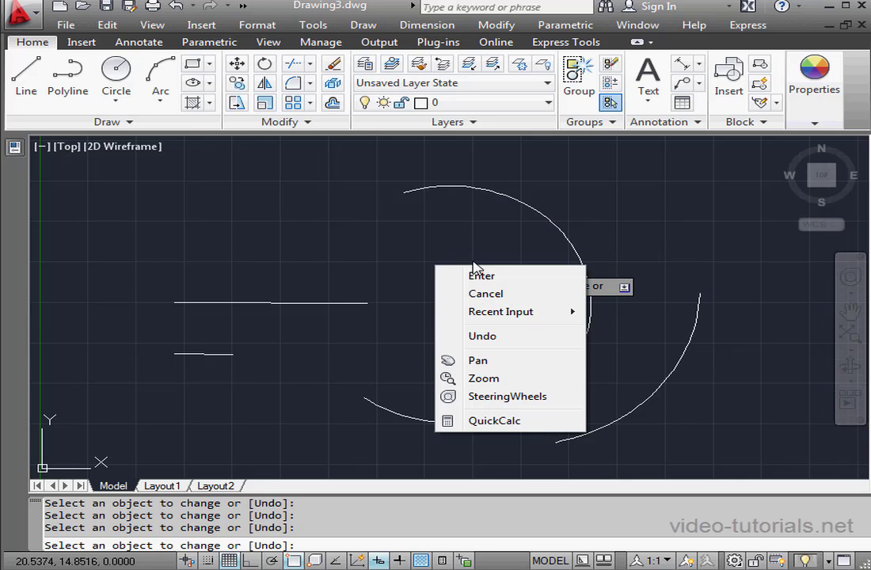
left_click(481, 274)
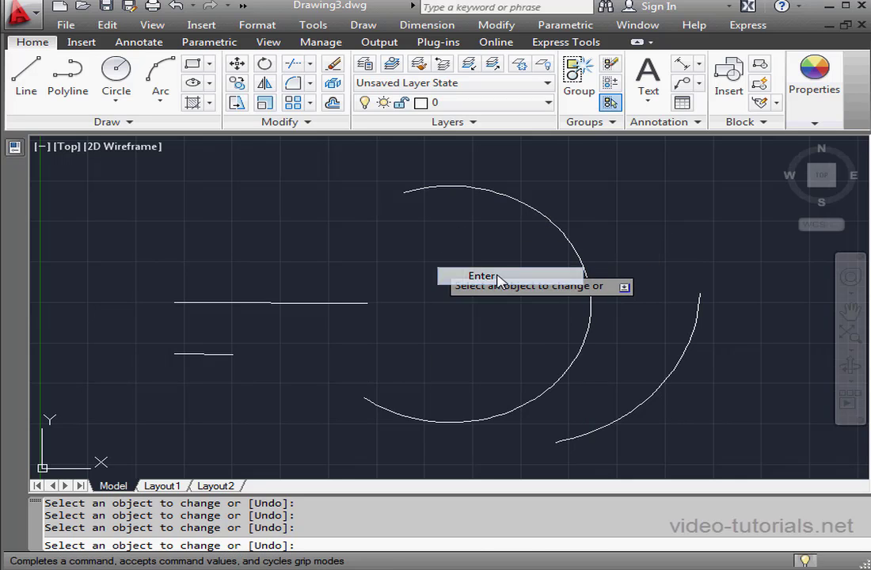
Step: Use Lengthen with a delta angle of -10 to shorten the larger arc's lower end twice
left_click(307, 123)
left_click(289, 141)
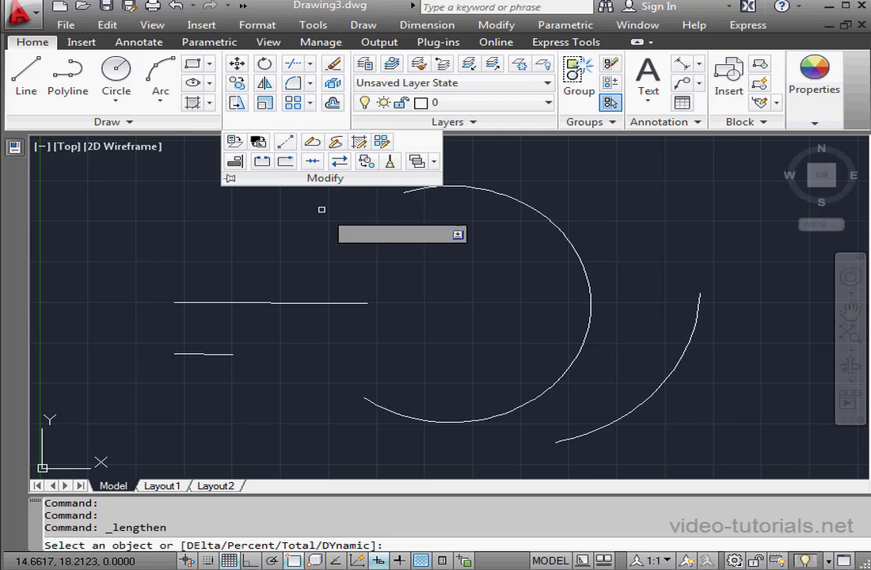
right_click(409, 297)
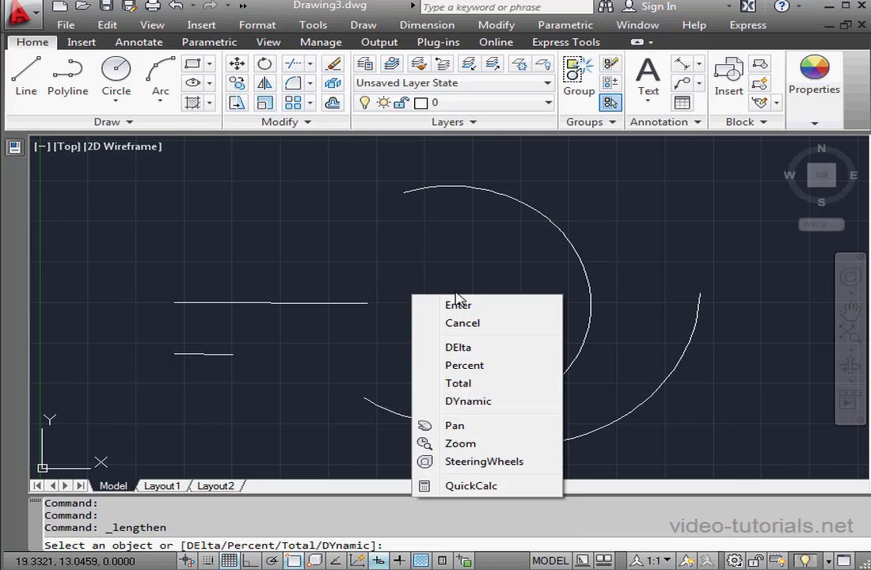
left_click(467, 348)
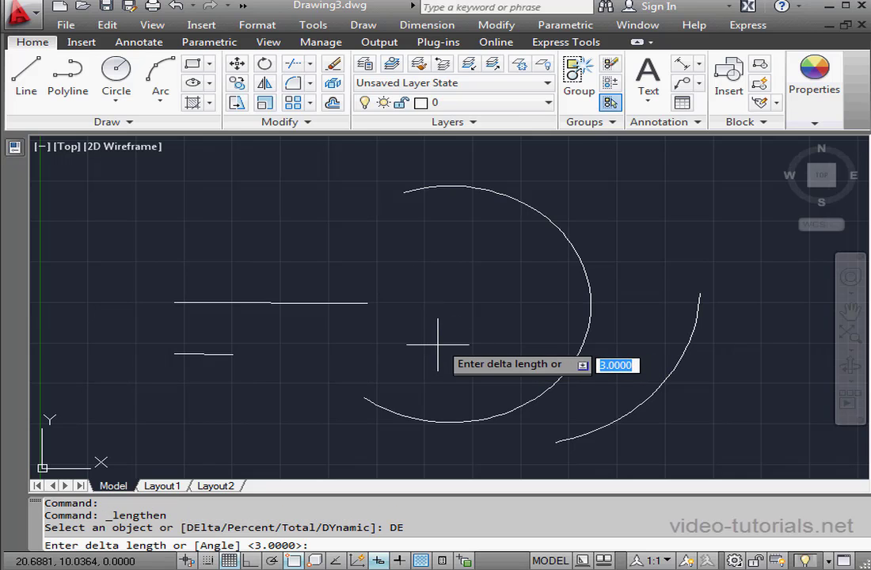
right_click(440, 295)
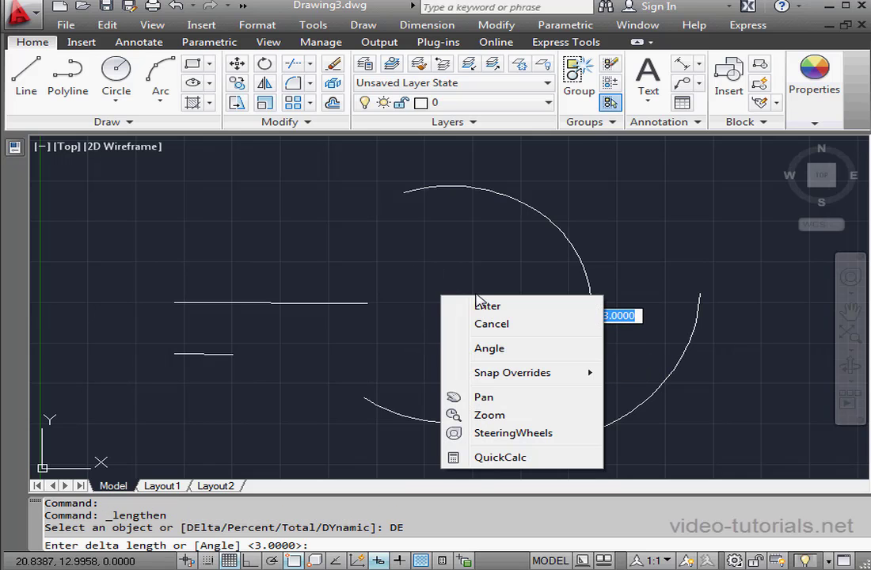
left_click(490, 349)
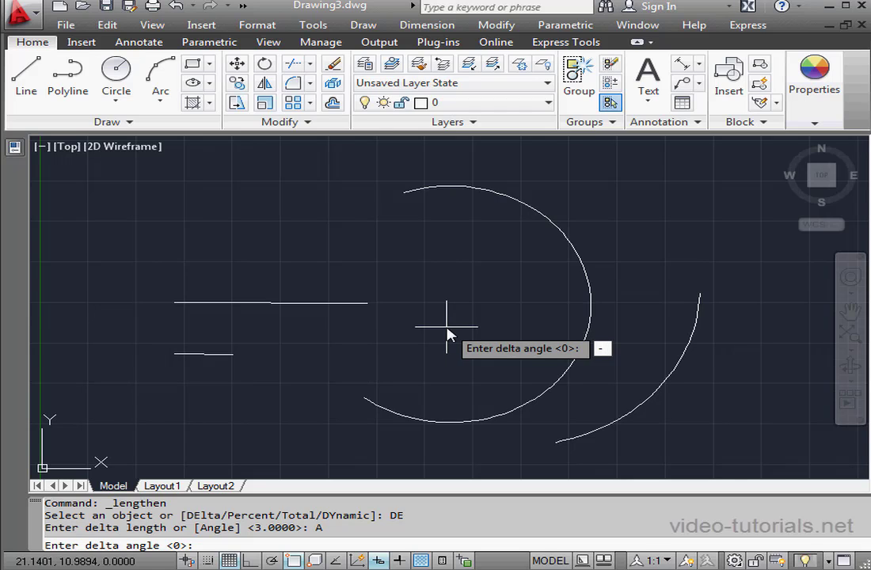
type("-10")
key("Return")
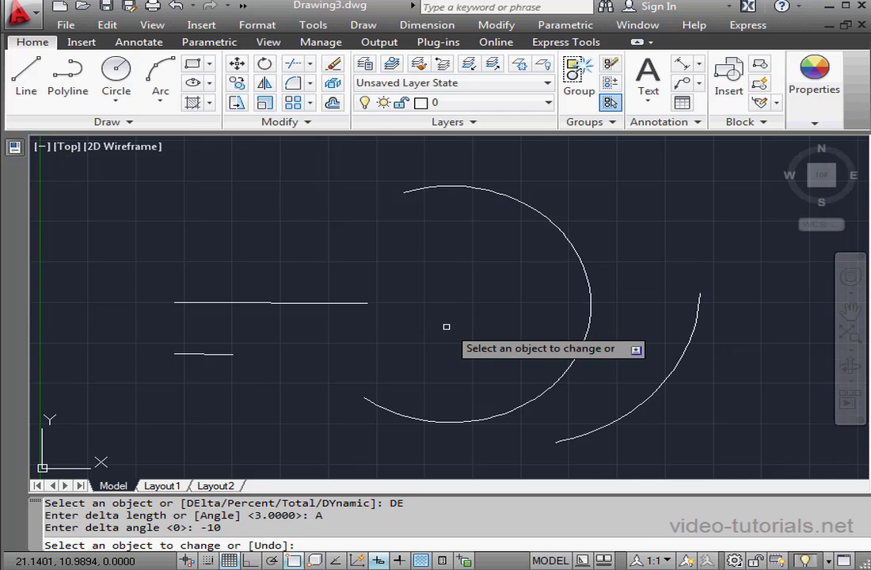
left_click(378, 405)
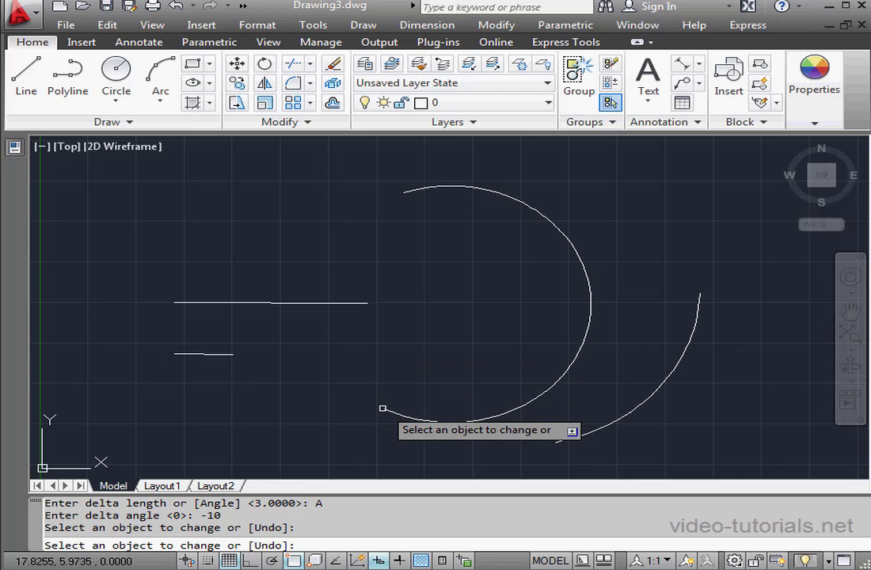
left_click(411, 415)
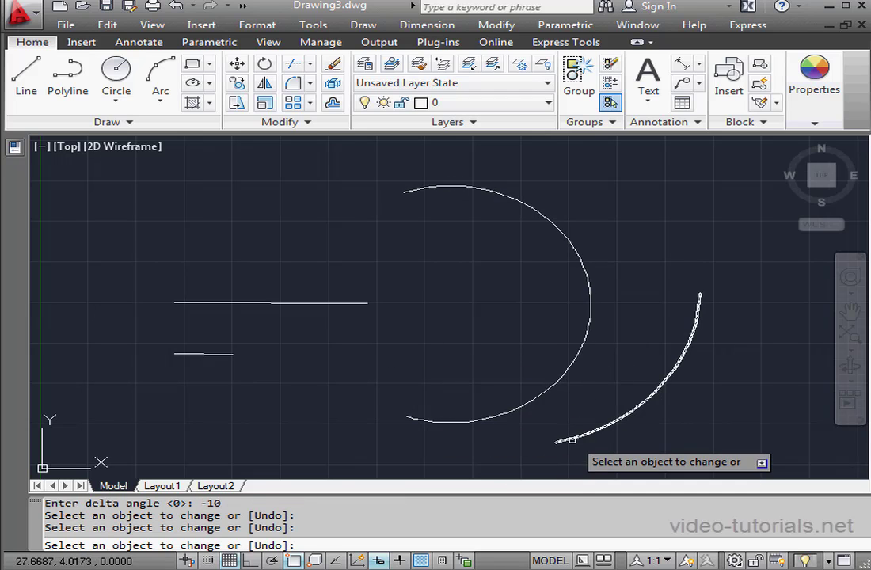
Step: Shorten each end of the smaller arc once and the larger arc's upper end twice by the -10 delta angle, and end the command
left_click(560, 439)
left_click(700, 307)
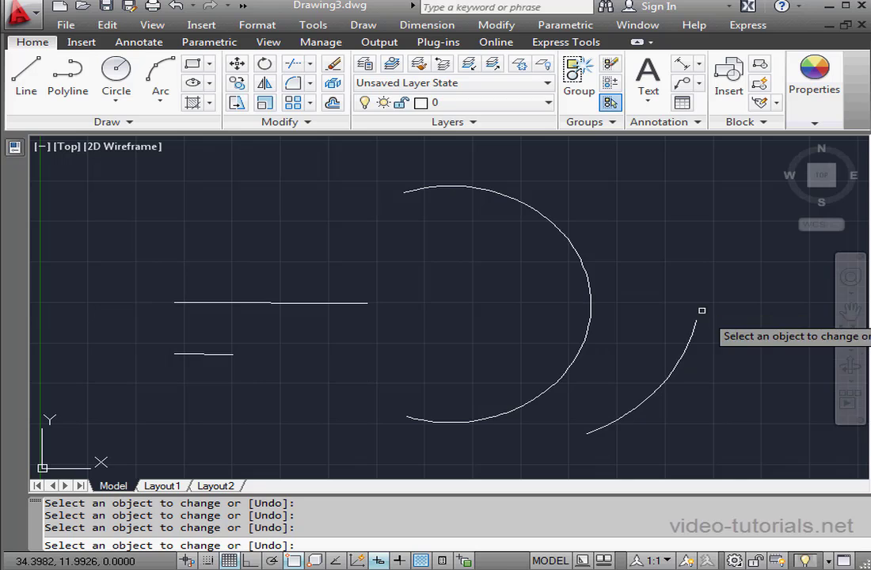
left_click(422, 189)
left_click(473, 189)
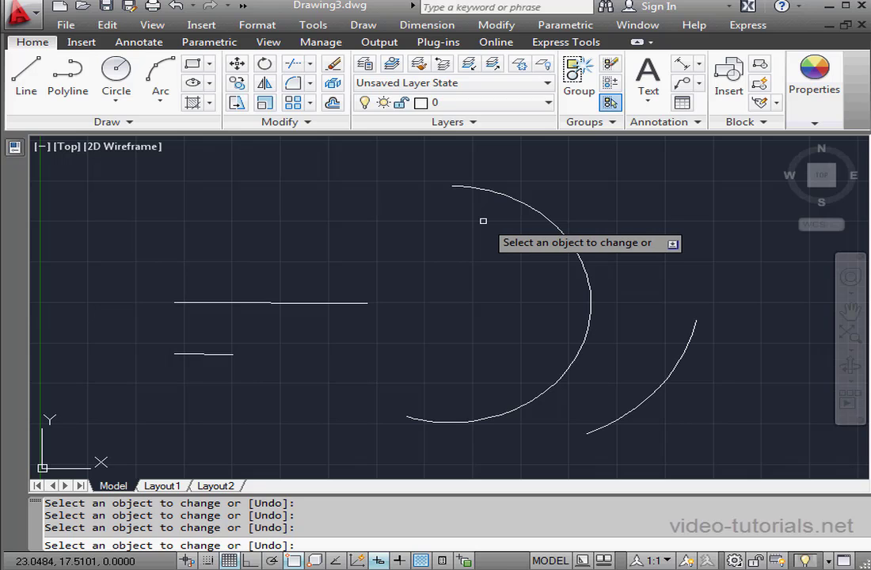
right_click(441, 236)
left_click(486, 241)
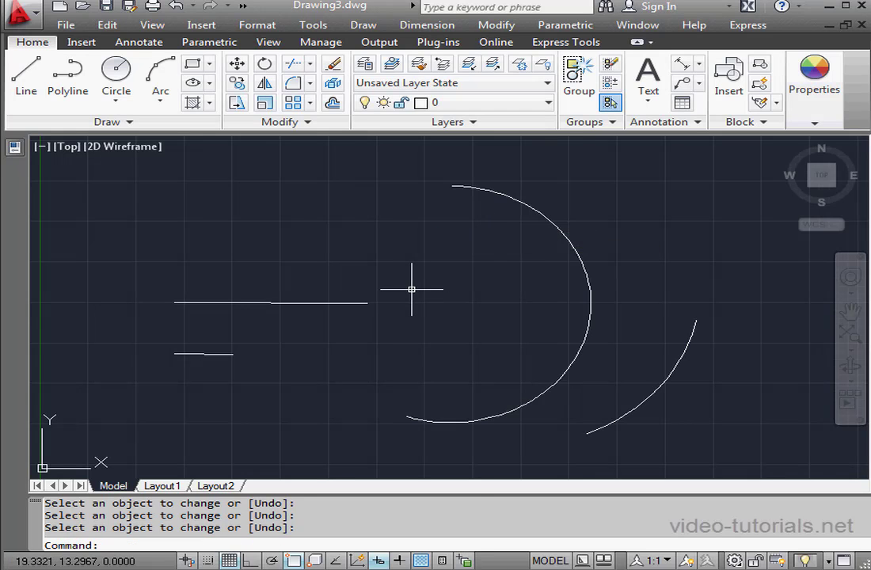